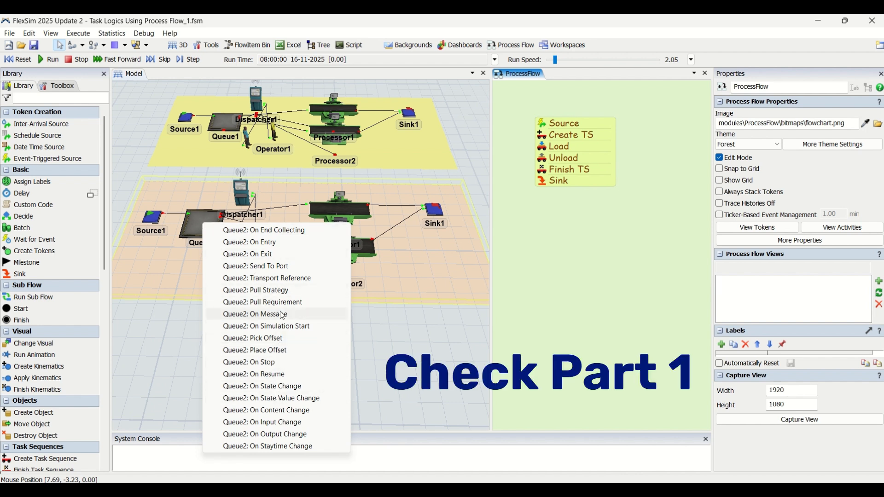
Set the Source to listen to Queue2's Transport Reference event and assign the event's Item to a label named FlowItem
click(283, 279)
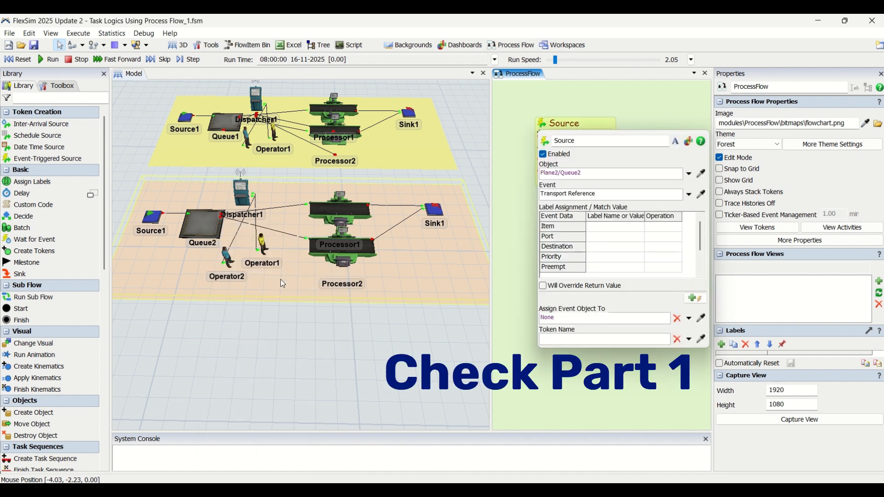
click(610, 228)
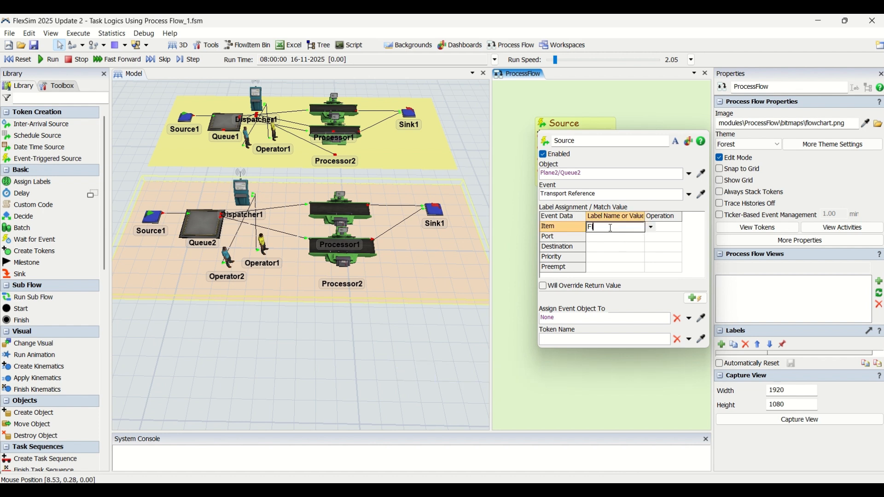
text(Flowitem)
key(Left)
key(Left)
key(Left)
key(Left)
click(658, 229)
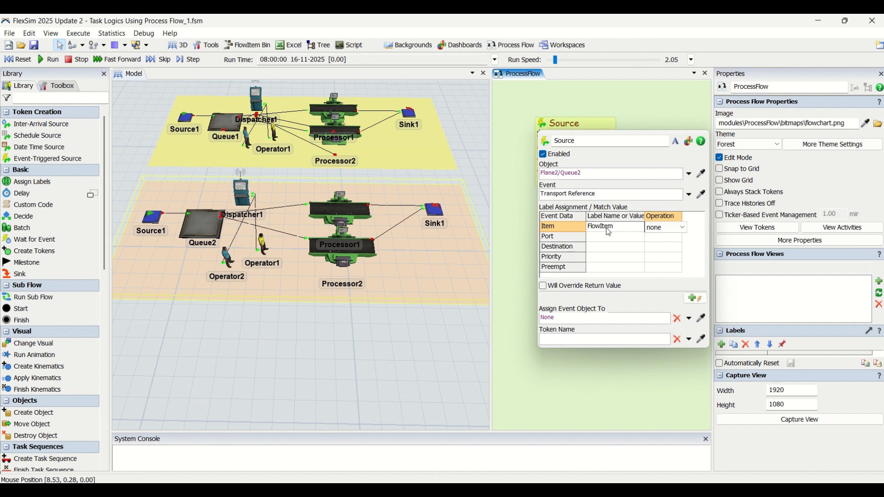
click(666, 229)
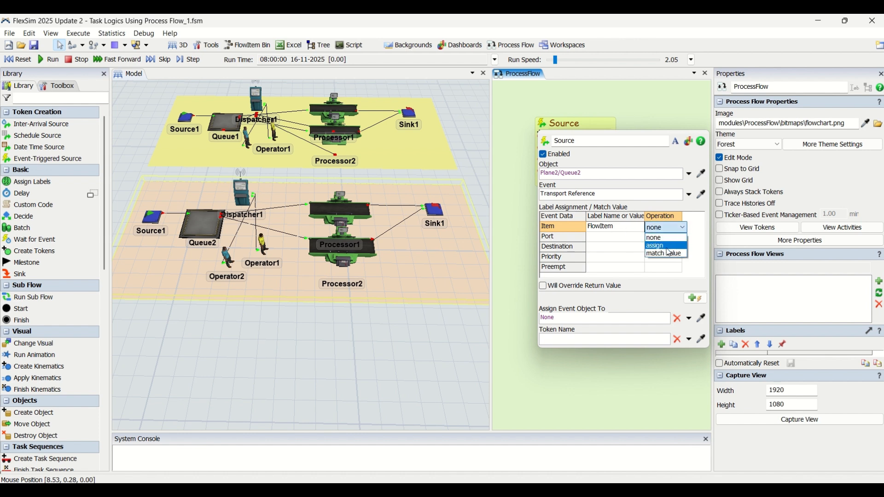
click(667, 246)
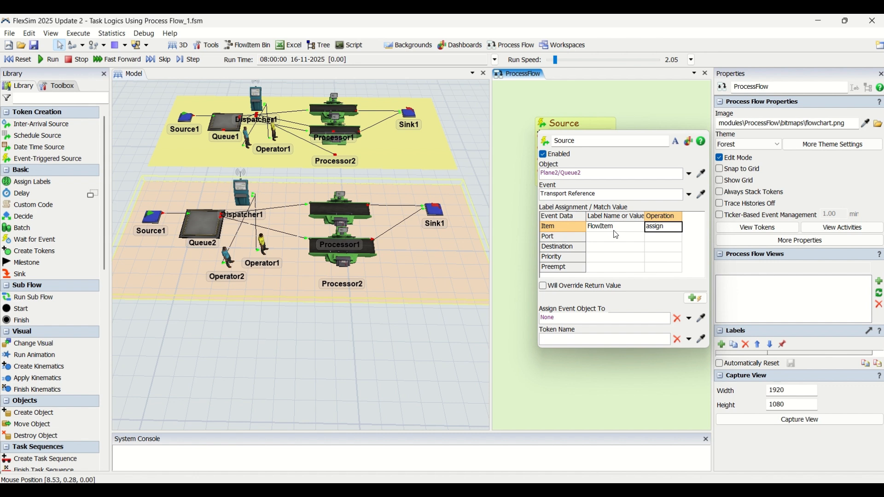
Assign the Source event's Destination to a label named Processor
click(611, 253)
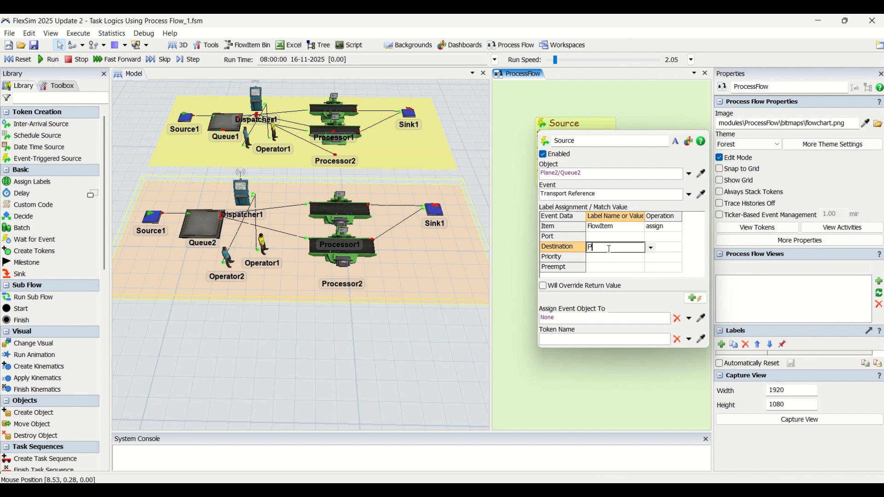
text(Processor)
click(662, 249)
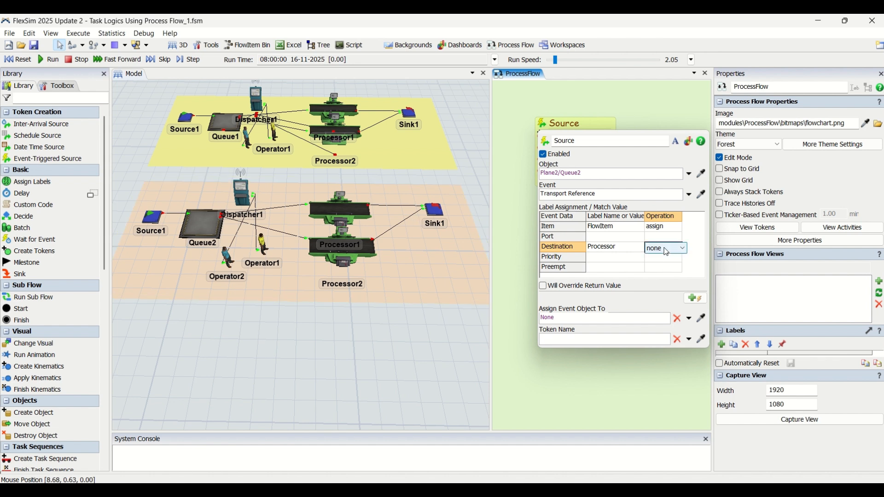
click(667, 252)
click(666, 264)
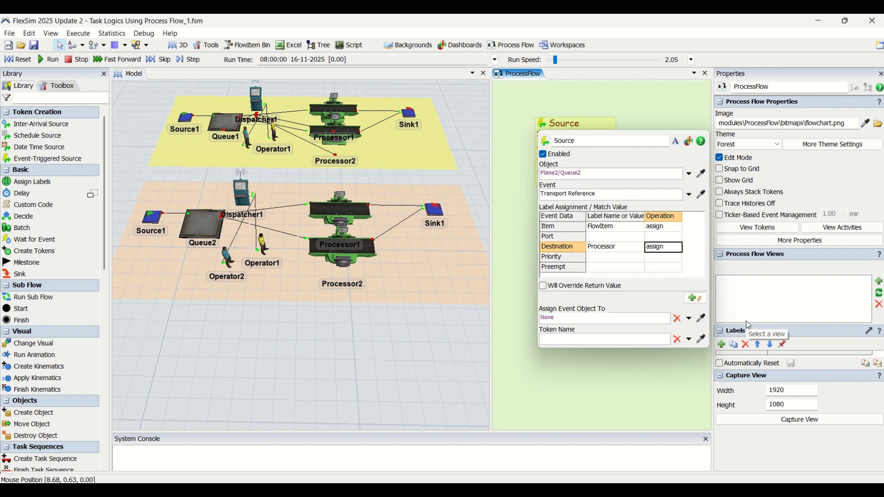
click(645, 118)
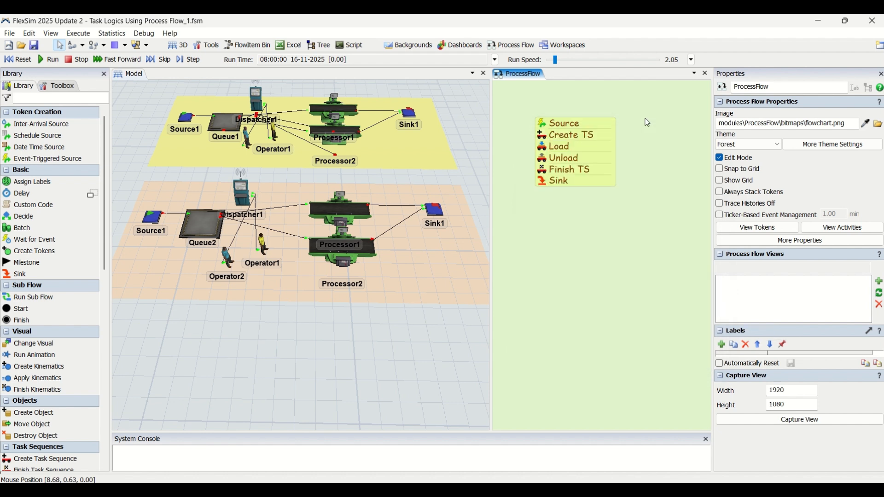
Set the Create TS activity's task executer / dispatcher to Plane2/Dispatcher1 by sampling the dispatcher in the lower model area
click(544, 127)
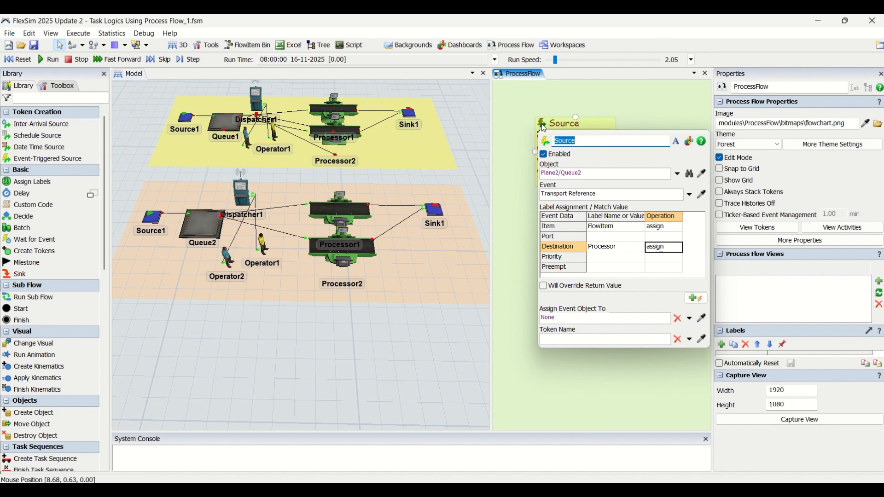
click(543, 97)
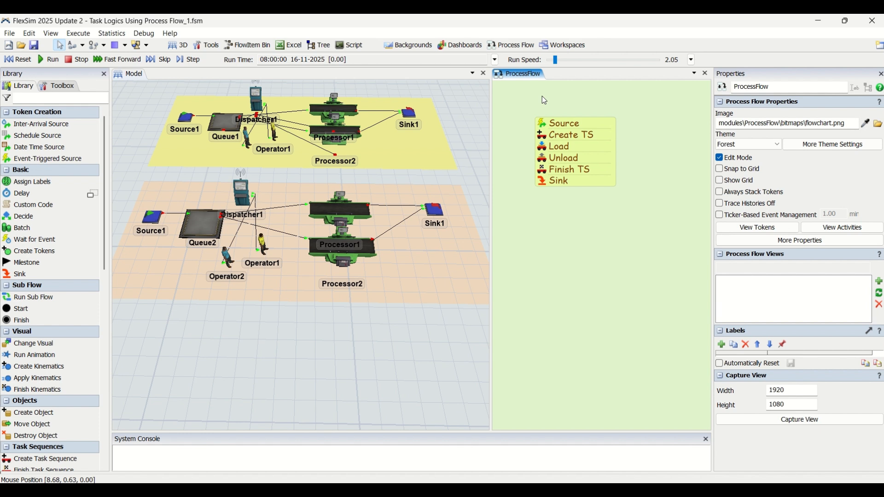
click(543, 138)
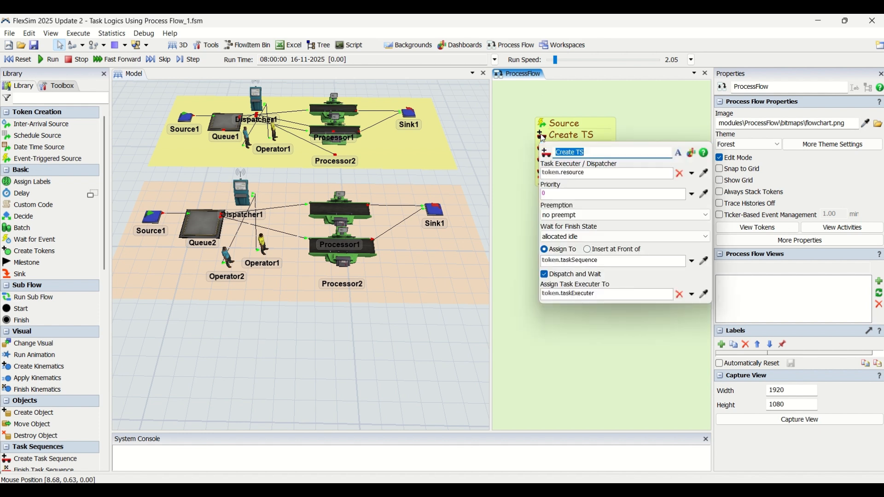
click(704, 173)
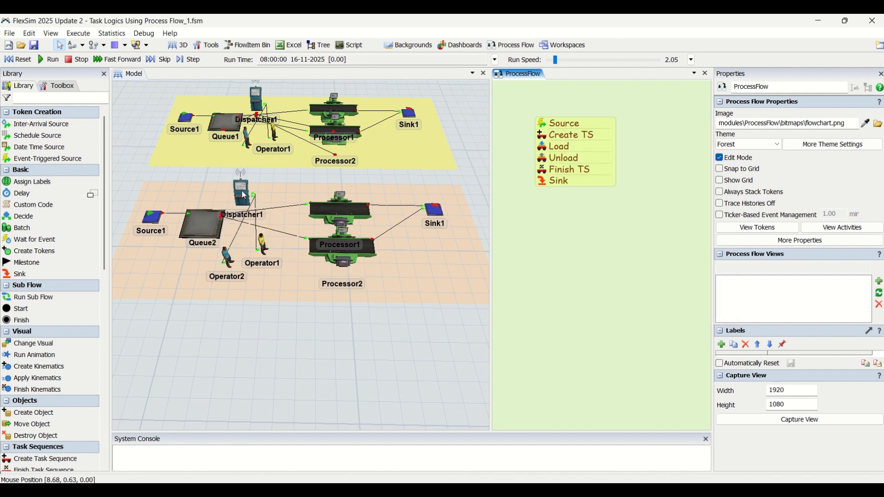
click(241, 192)
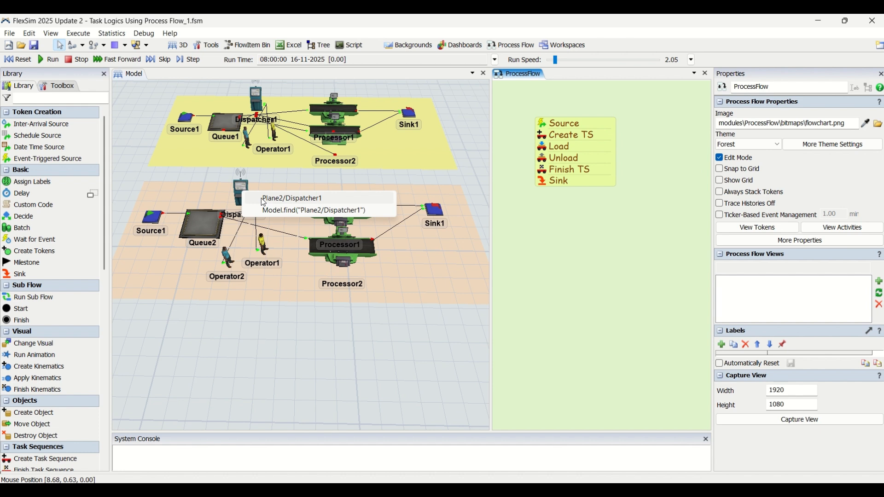
click(264, 201)
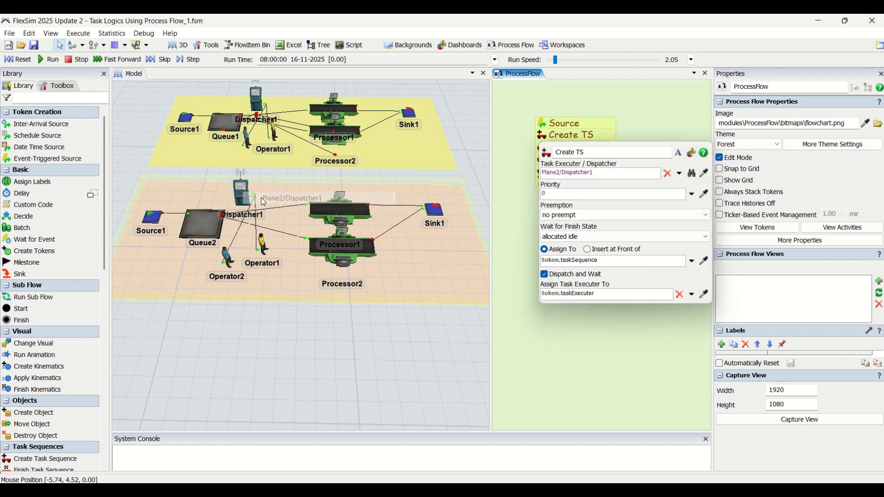
click(643, 118)
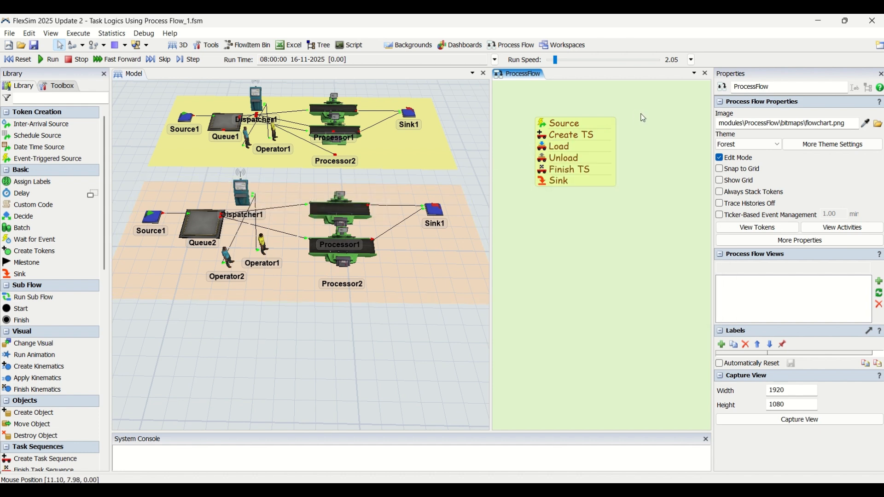
click(542, 137)
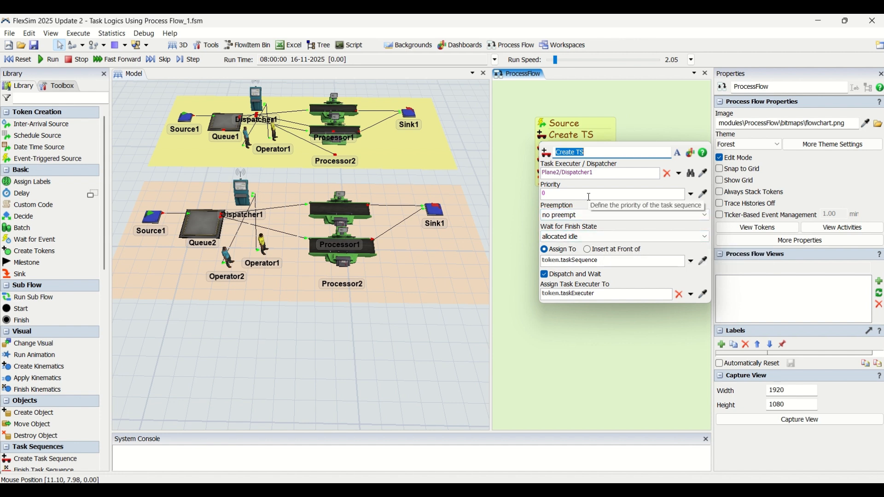
click(629, 124)
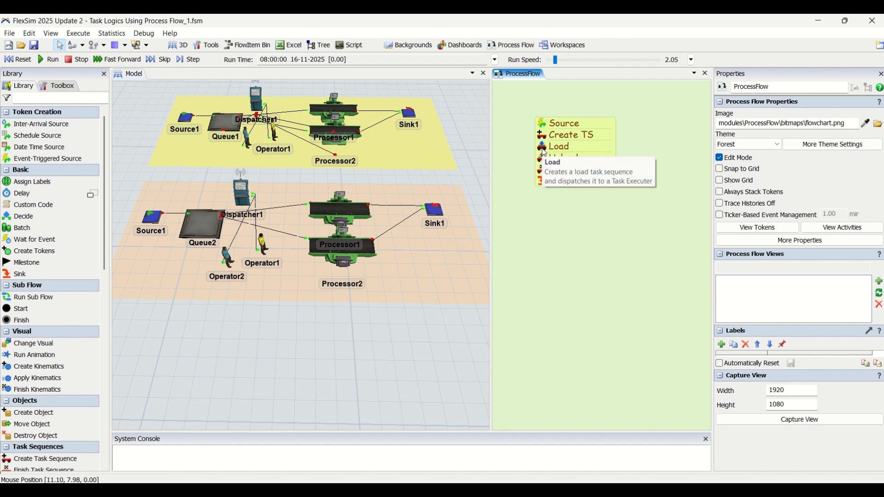
Set the Load activity's item to token.FlowItem
click(544, 152)
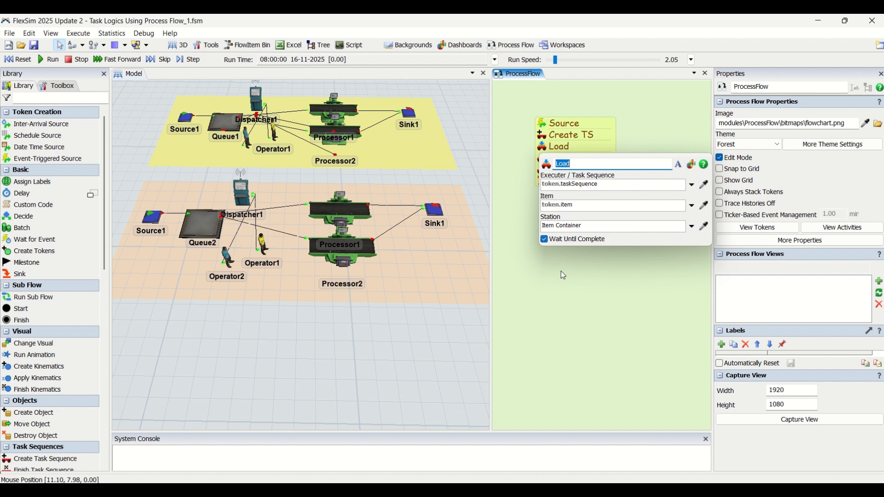
double_click(580, 184)
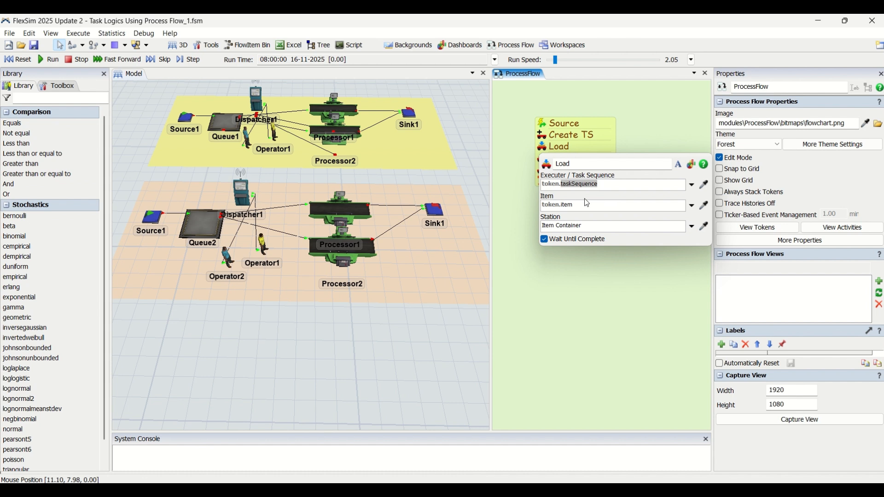
double_click(571, 205)
text(Flow)
key(Return)
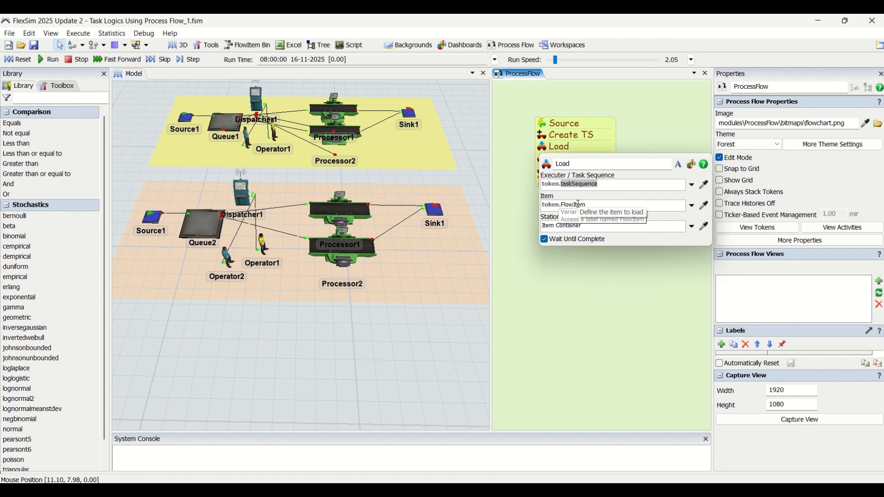
click(615, 266)
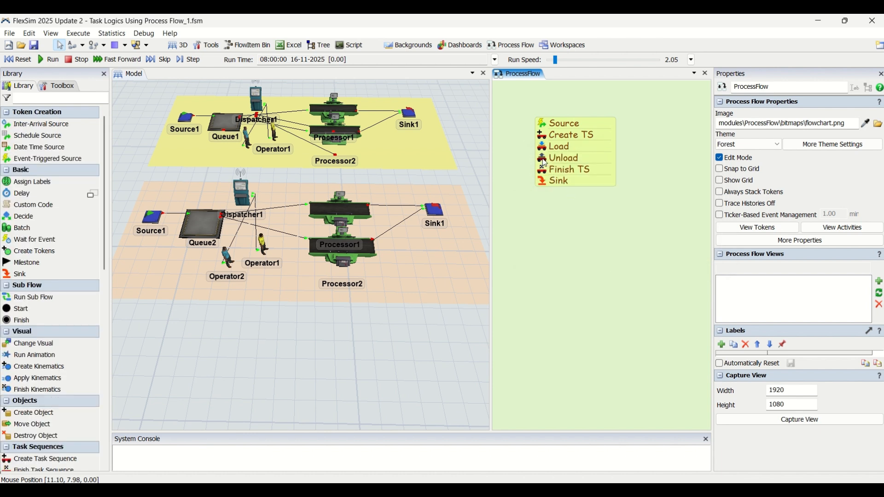
Set the Unload activity's item to token.FlowItem and its station to token.Processor
double_click(543, 160)
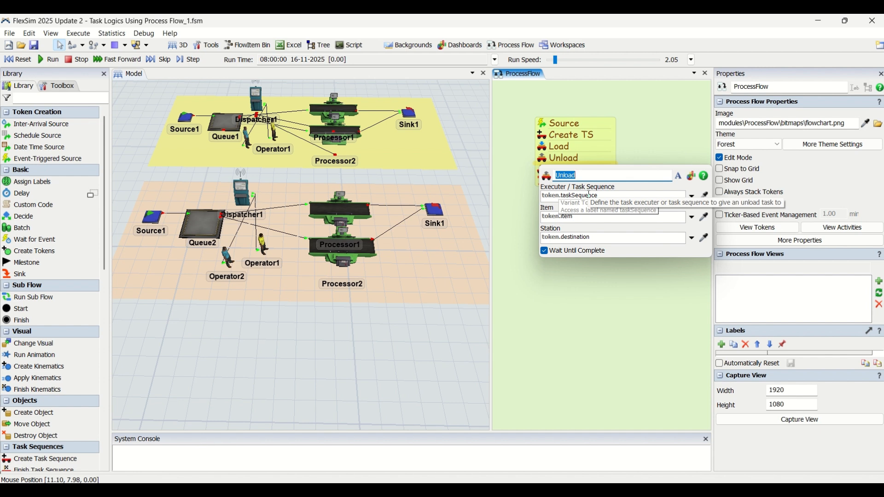
click(569, 222)
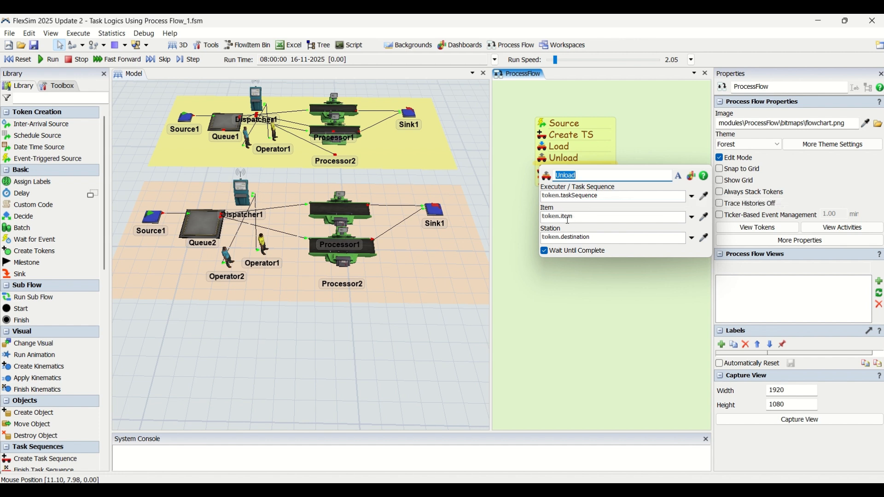
text(flo)
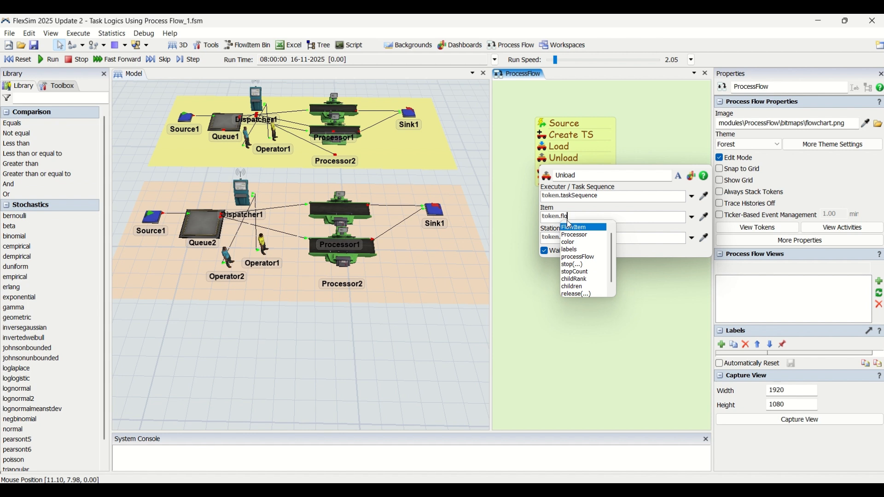
click(571, 227)
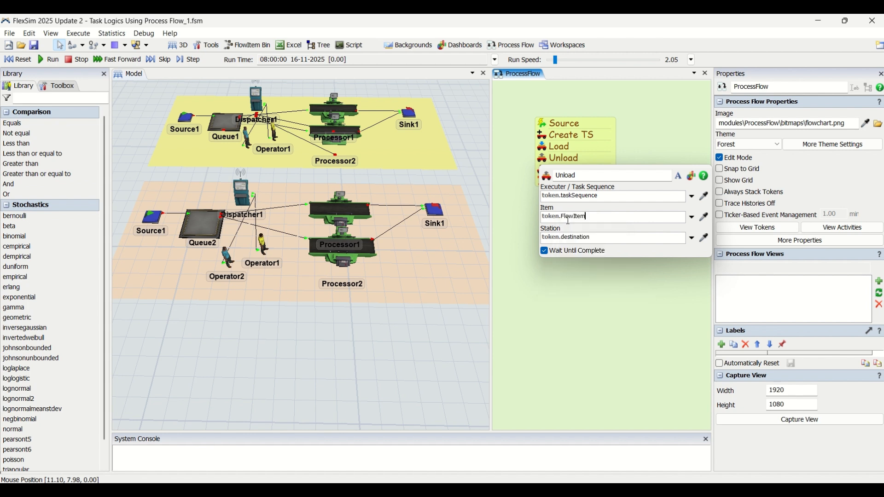
double_click(575, 237)
text(Proce)
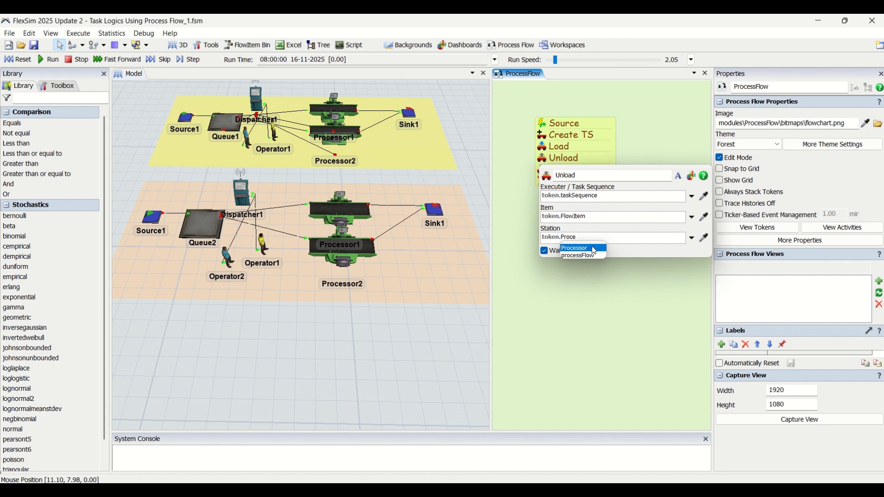
click(592, 249)
click(595, 305)
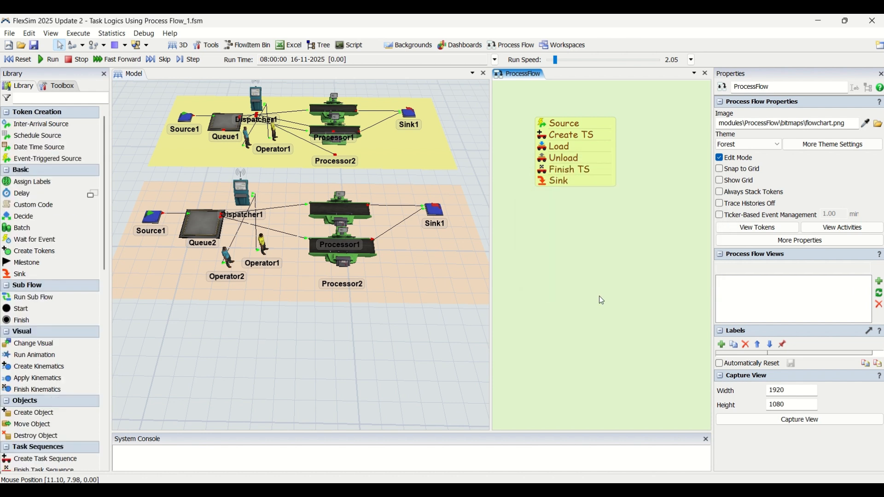
Review the settings of the Load, Unload and Finish TS activities
double_click(555, 147)
click(520, 160)
click(544, 157)
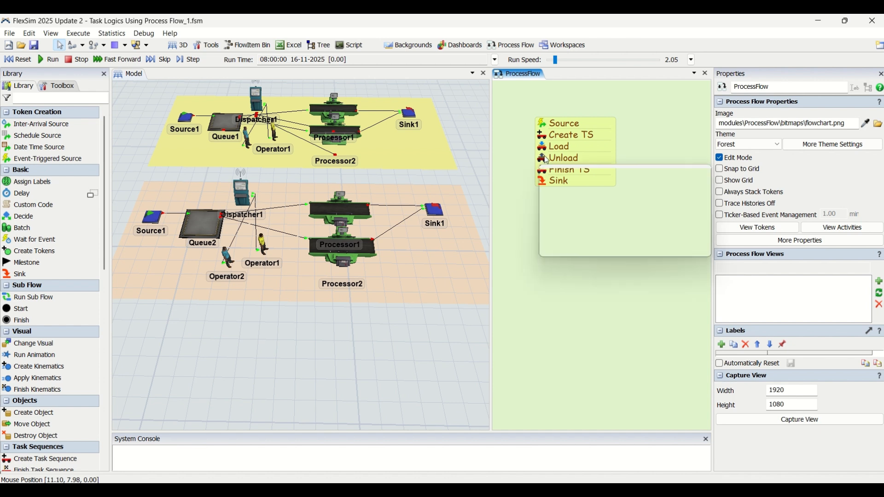
click(525, 170)
double_click(545, 171)
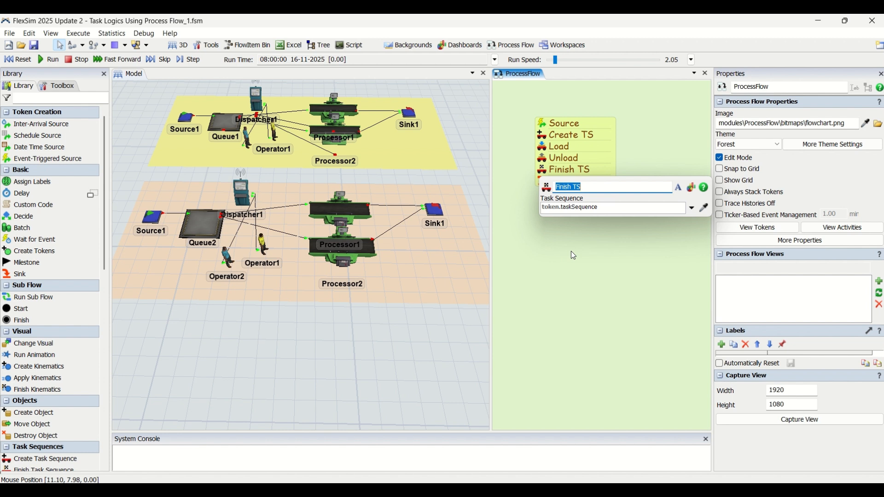
click(600, 244)
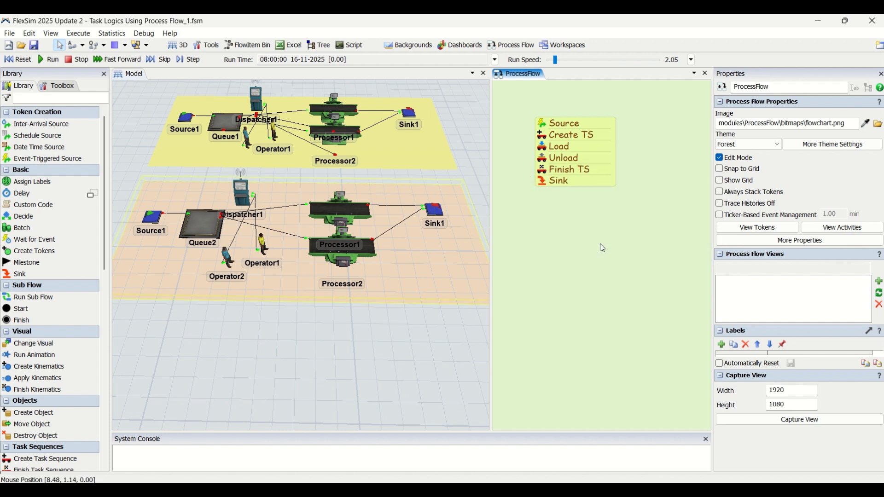
Reset and run the simulation, raising the run speed to 5.27
click(18, 59)
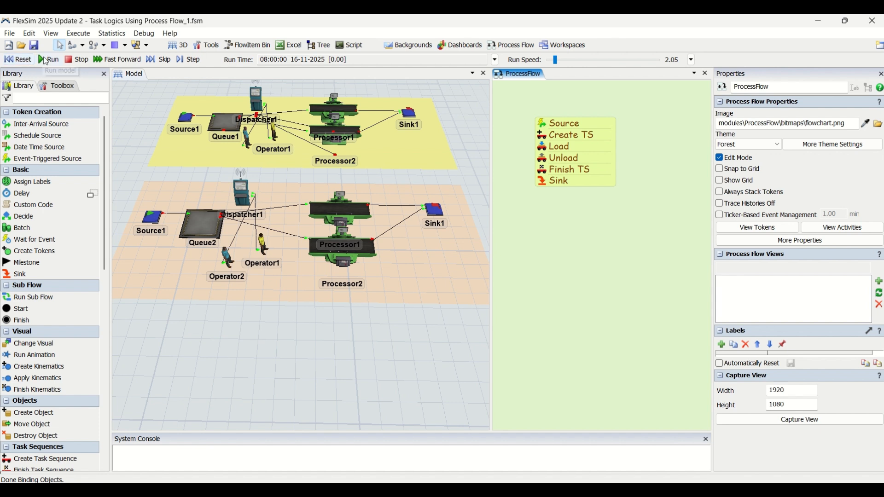
click(46, 60)
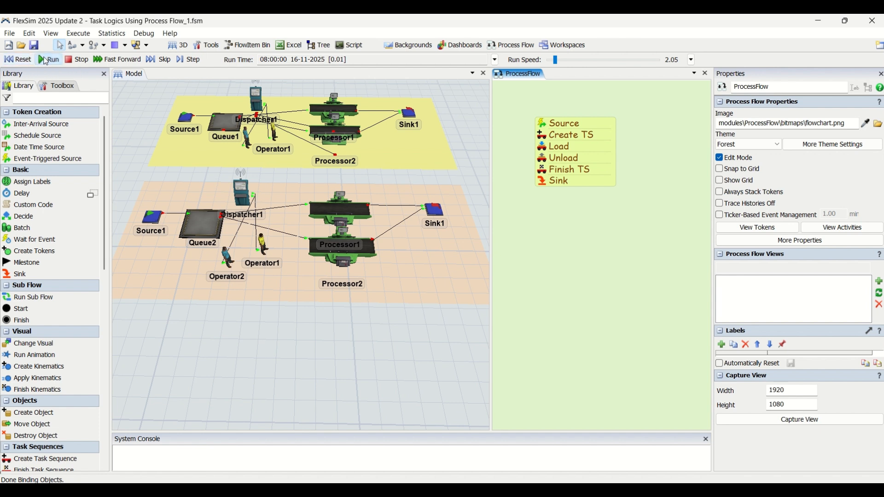
click(556, 61)
drag(554, 59, 556, 59)
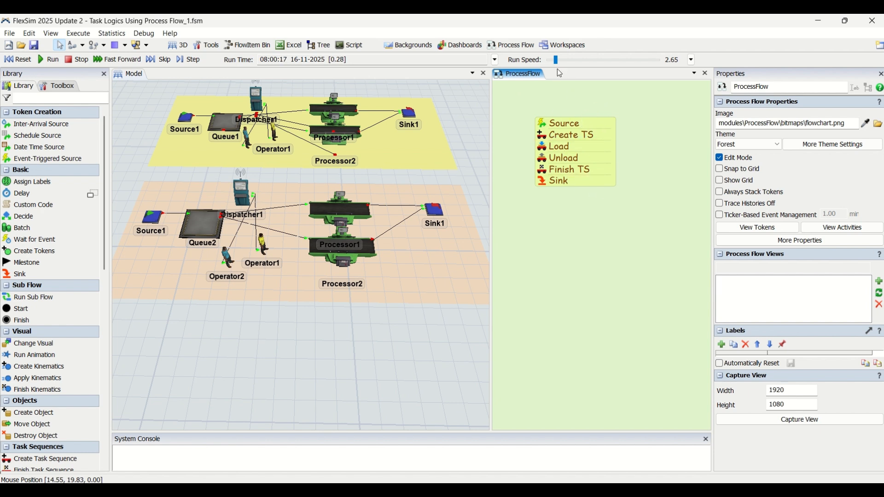
drag(556, 62, 557, 62)
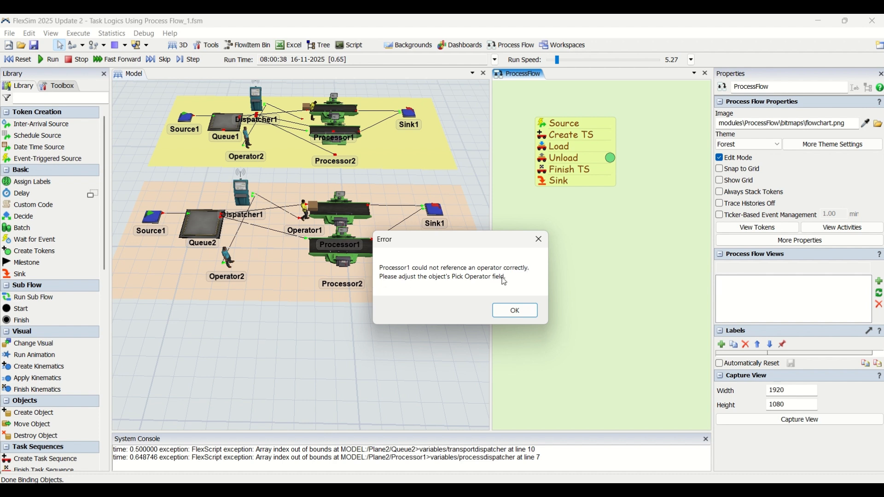
Dismiss the operator error and examine the Processor1 exception in the system console
click(515, 310)
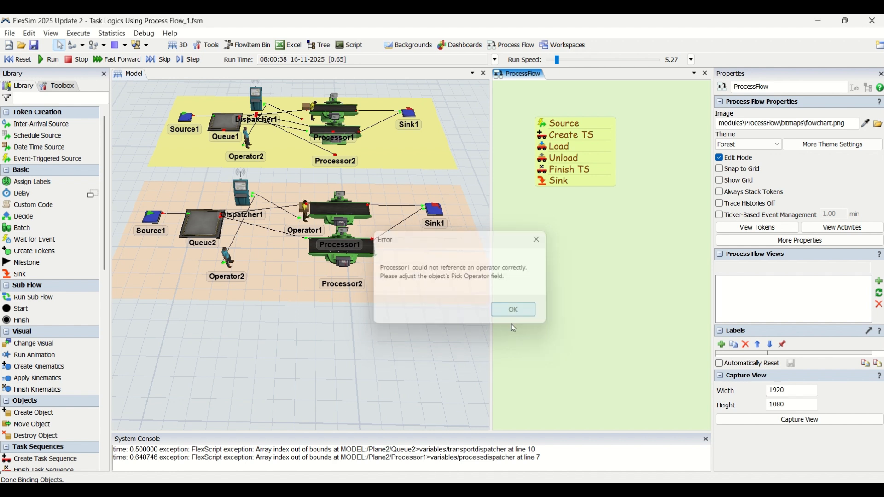
drag(226, 458, 446, 462)
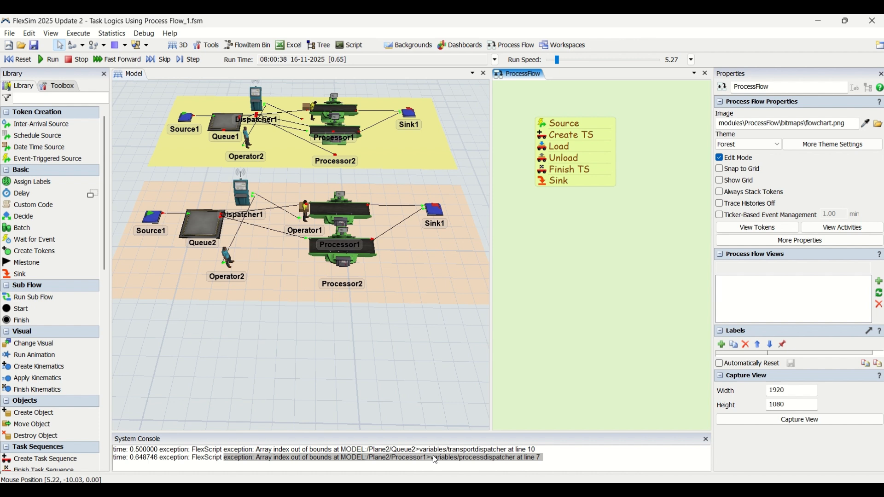
click(518, 464)
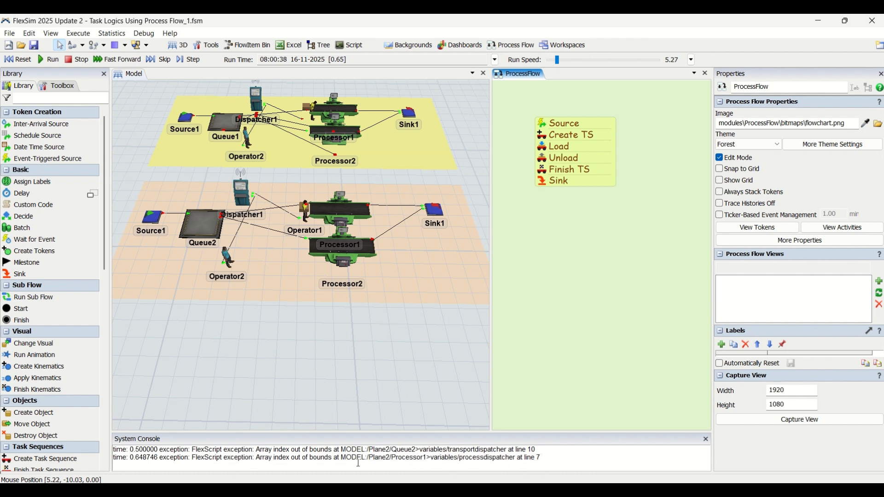
double_click(422, 459)
double_click(486, 459)
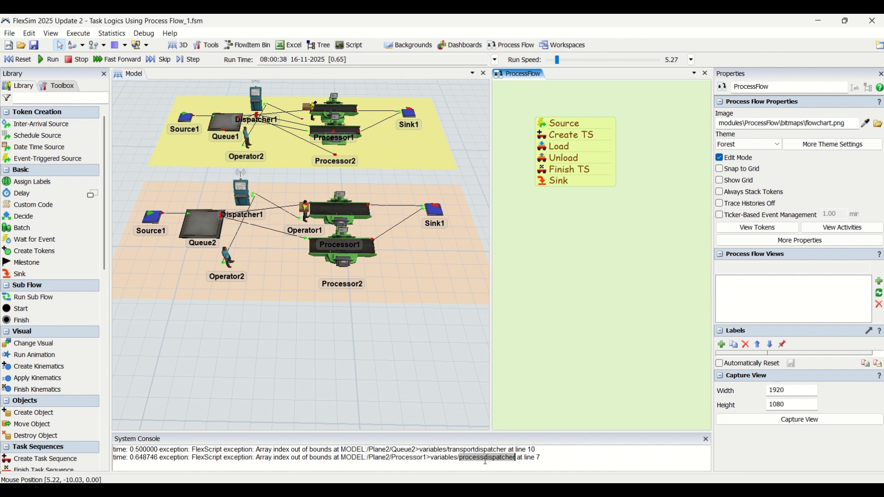
Turn off Use Operator(s) for the process time of Processor1 and Processor2 on the orange plane
click(337, 224)
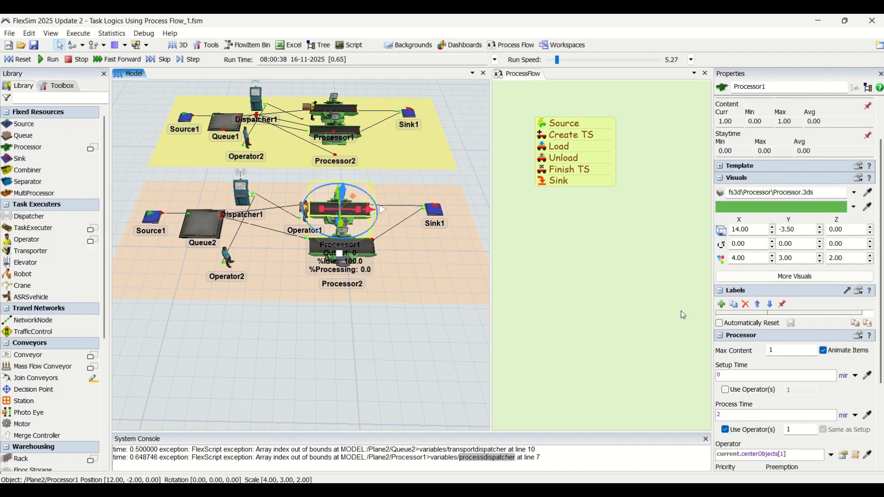
click(727, 429)
click(363, 256)
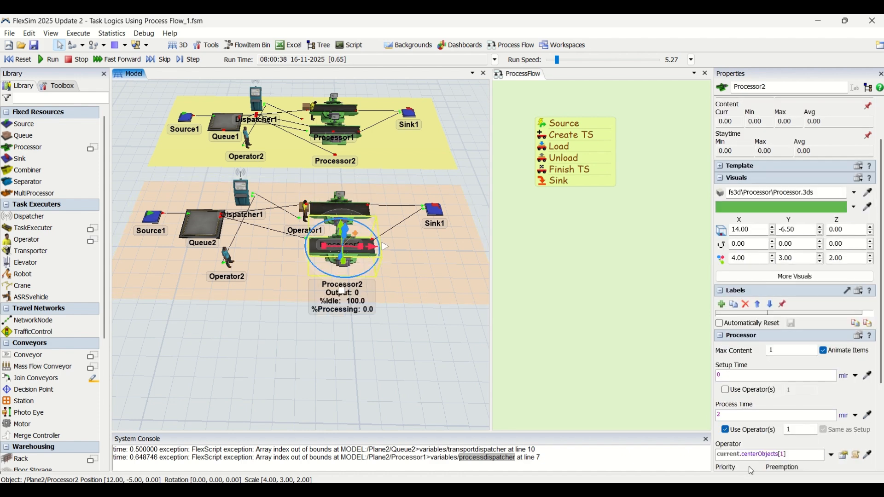
scroll(728, 435, up, 2)
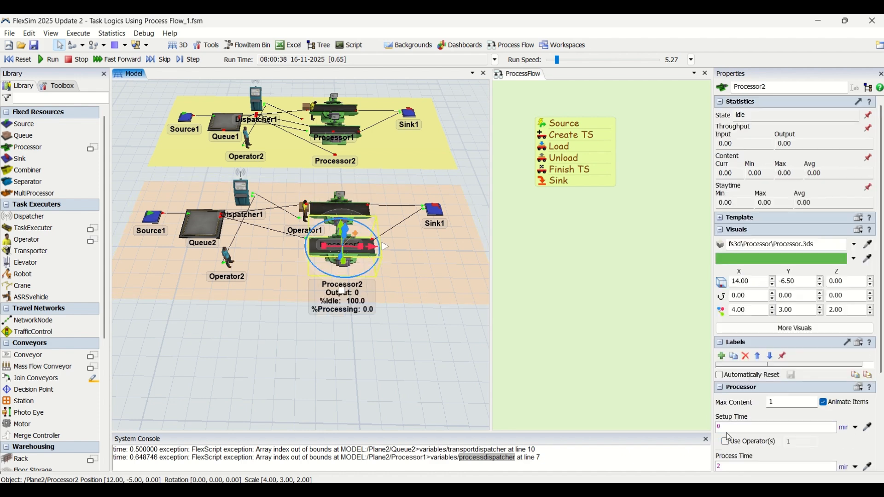
click(439, 328)
Clear all exception messages from the system console
click(441, 458)
key(ctrl+a)
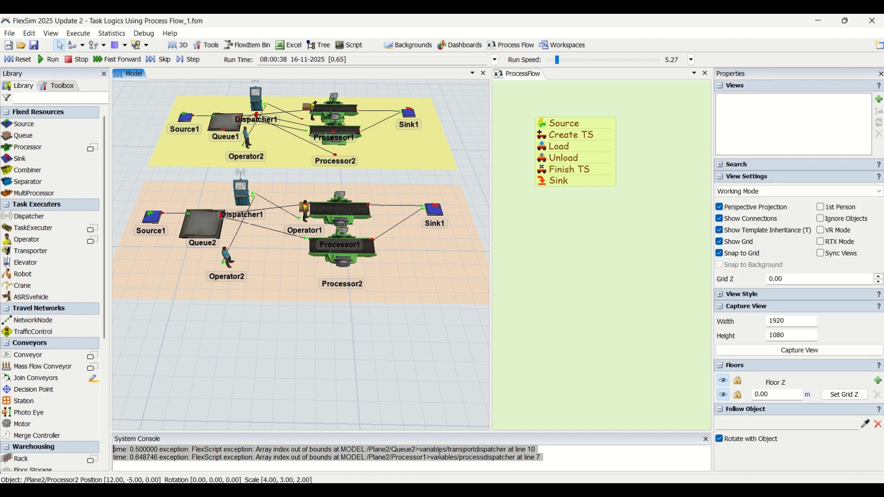
key(Delete)
Test-run the model from reset, raising the run speed to 32.77 and slowing it to 0.0525, and reset it again
click(21, 61)
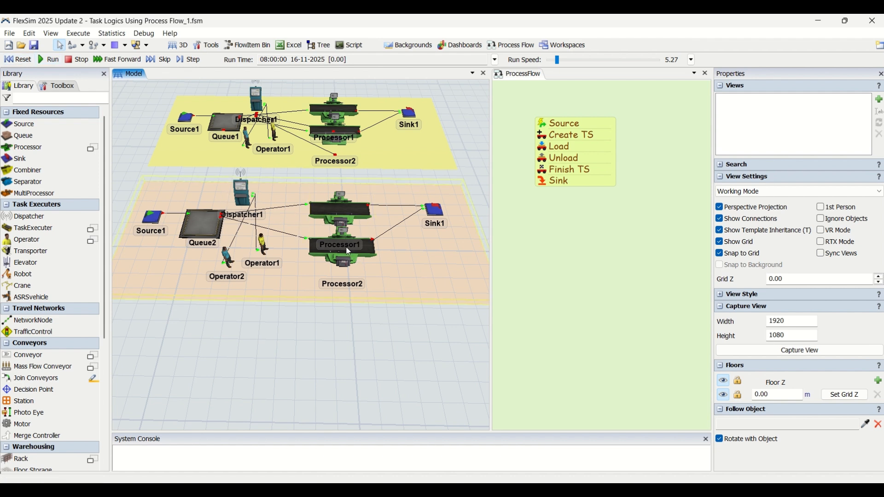
click(29, 62)
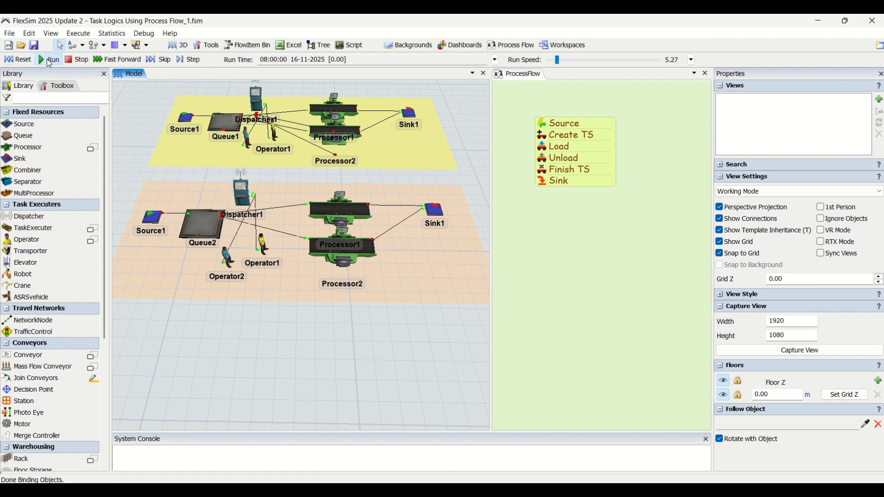
drag(554, 62, 555, 62)
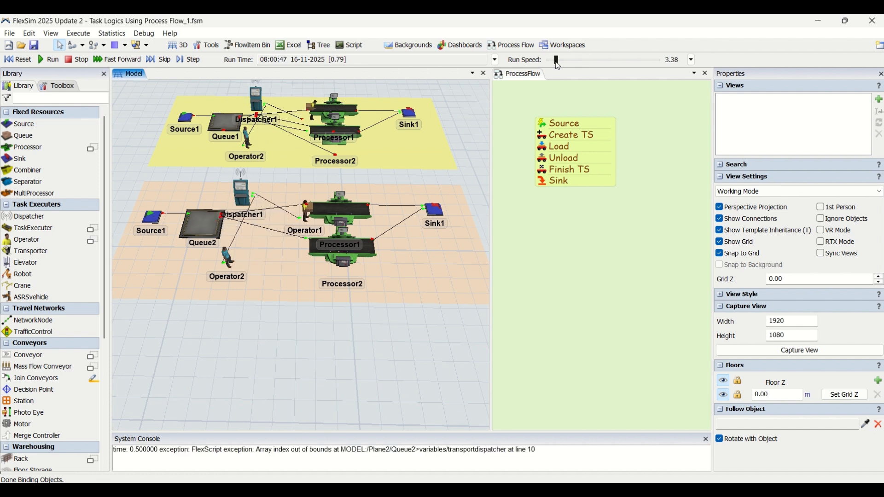
drag(556, 63, 563, 63)
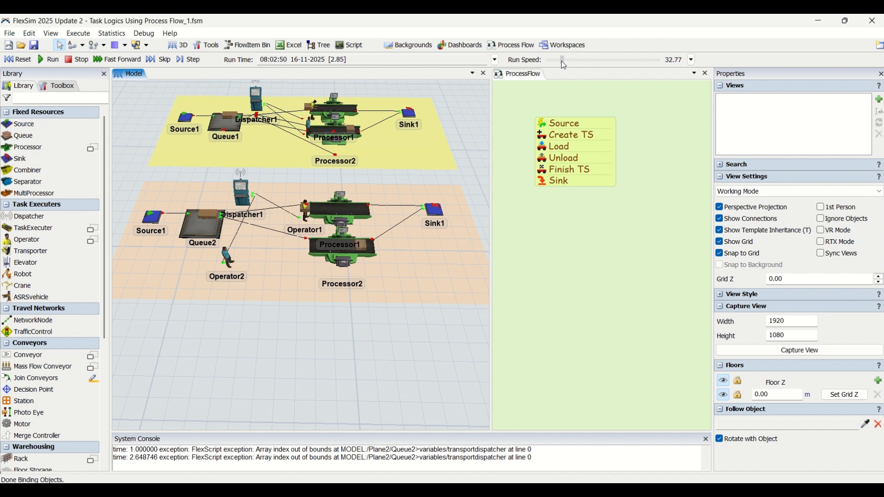
drag(561, 61, 550, 60)
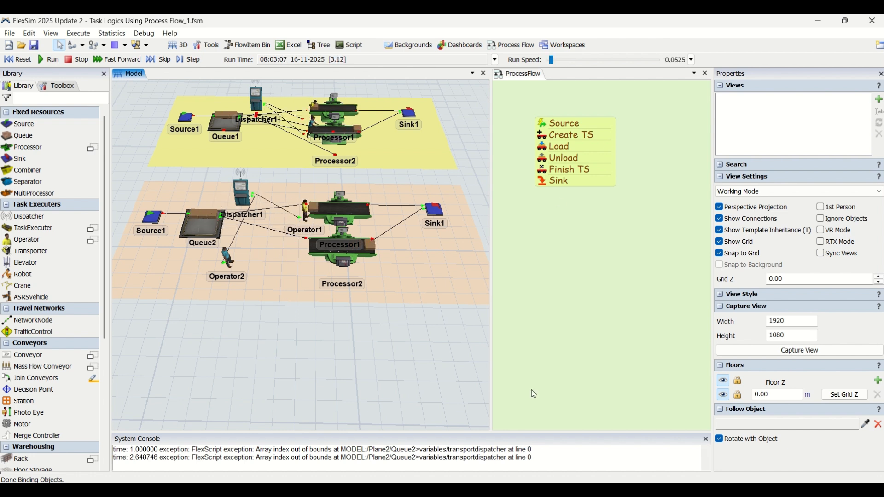
click(18, 60)
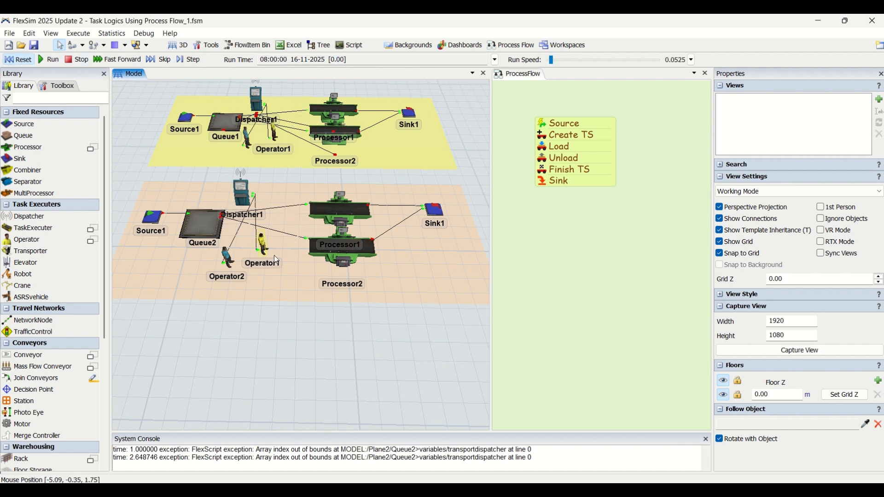
Turn off Use Transport in Queue2's output settings and clear the system console
click(198, 230)
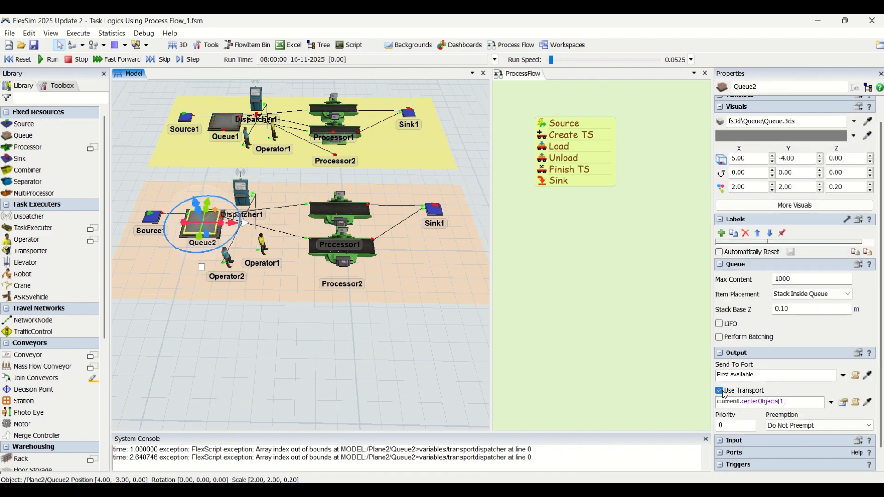
click(720, 392)
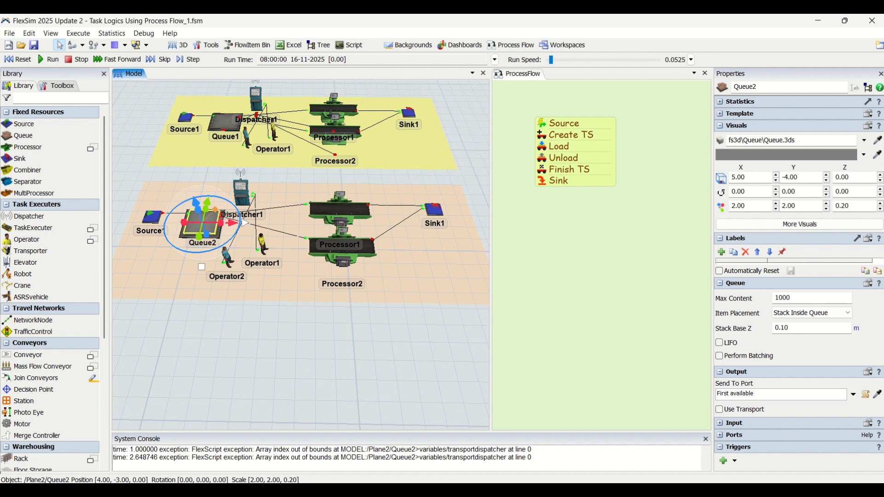
key(Delete)
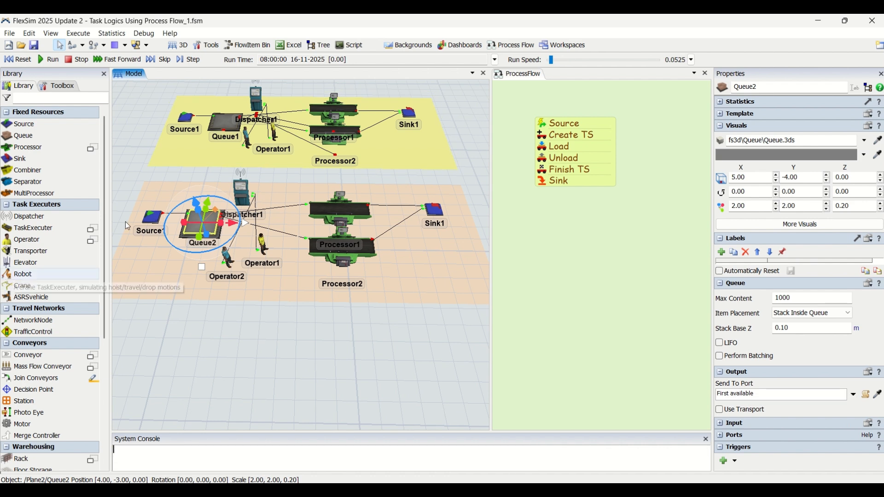
Save the reset model and run it at a run speed of 15.79
click(15, 60)
click(35, 46)
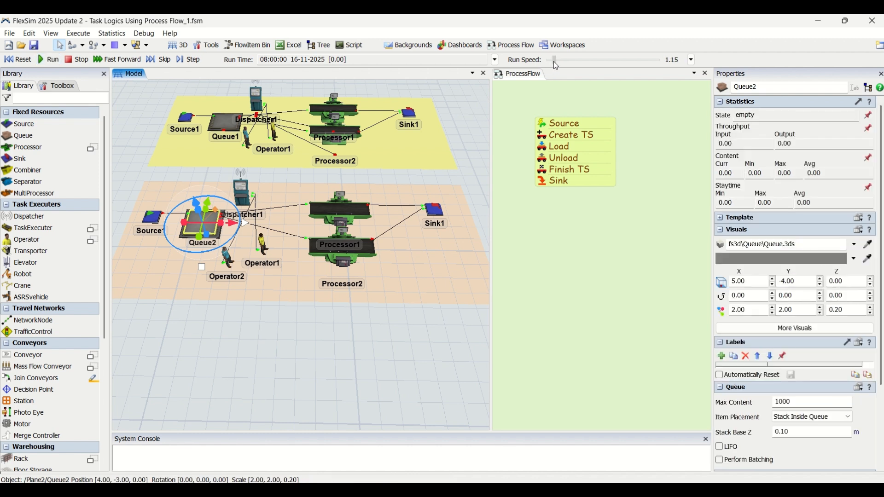
drag(553, 62, 559, 61)
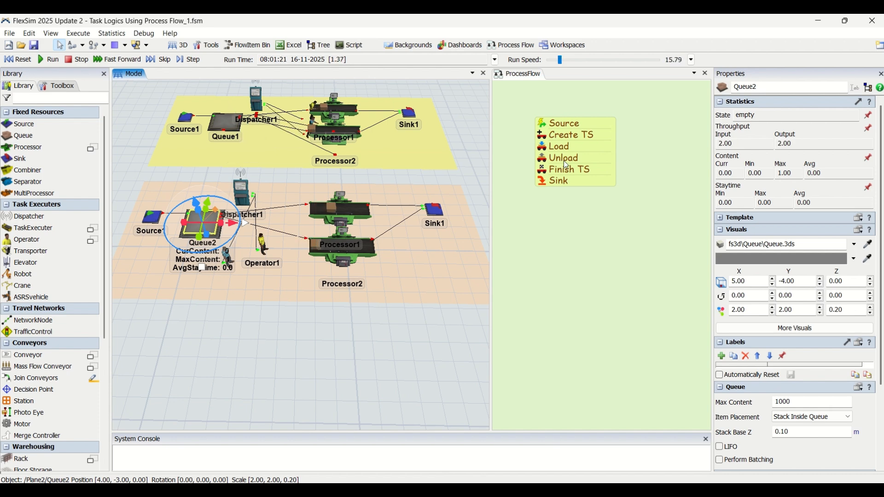
Review the Source activity's event and label assignments and watch Queue2's items move in the running model
double_click(543, 125)
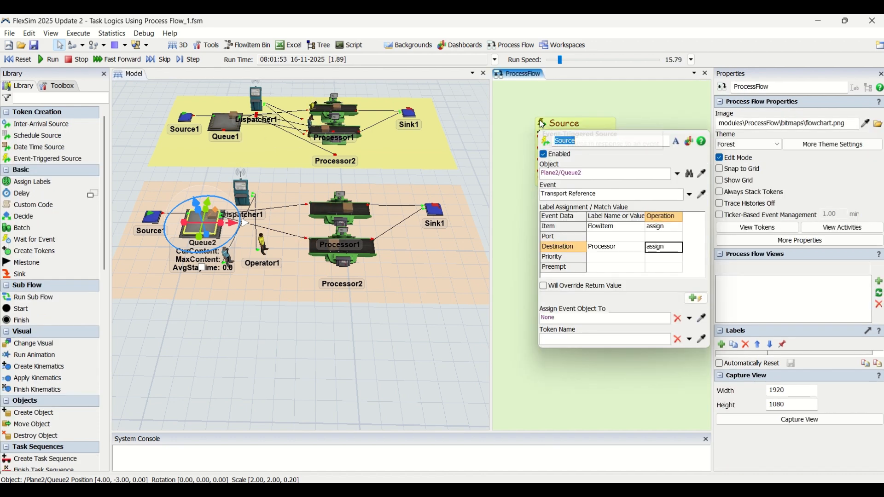
click(583, 93)
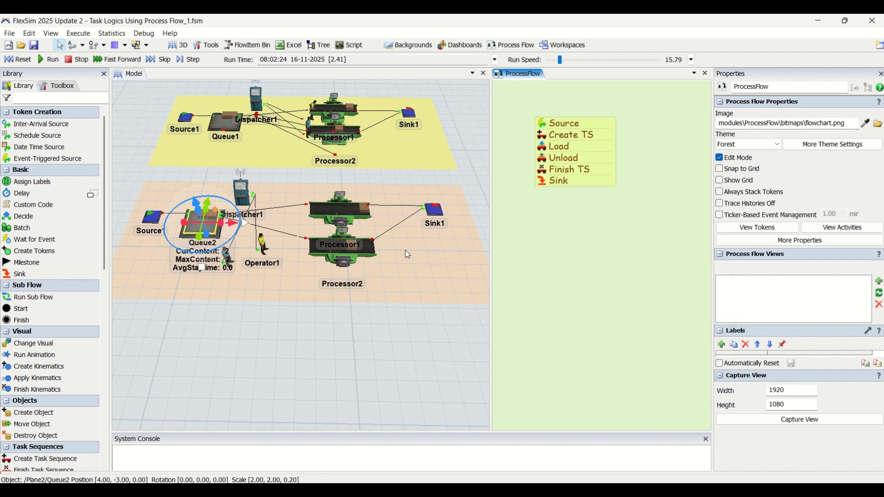
click(355, 324)
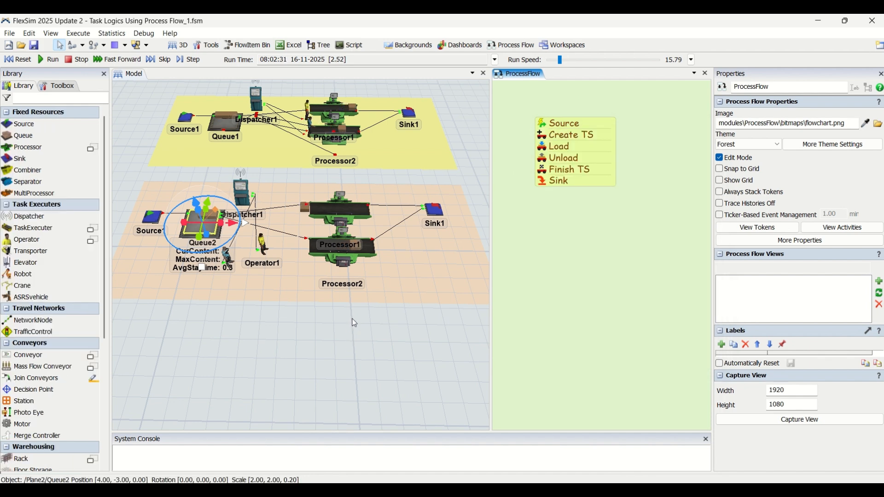
click(354, 329)
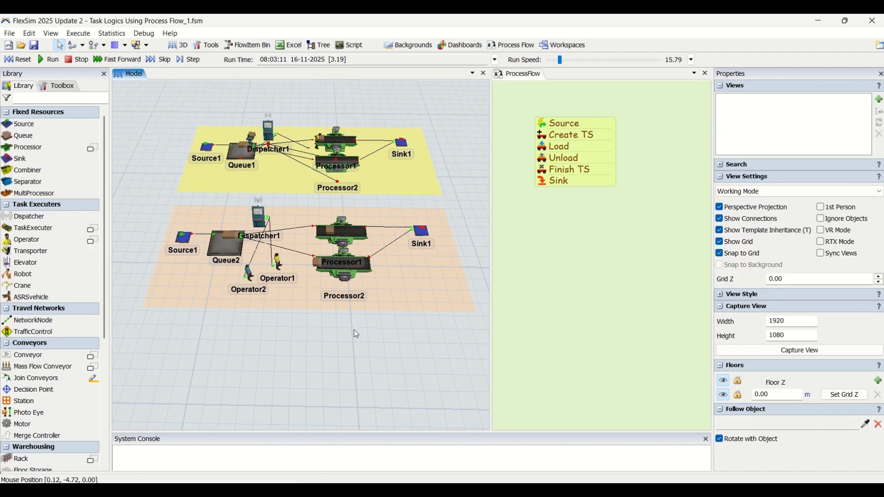
click(545, 127)
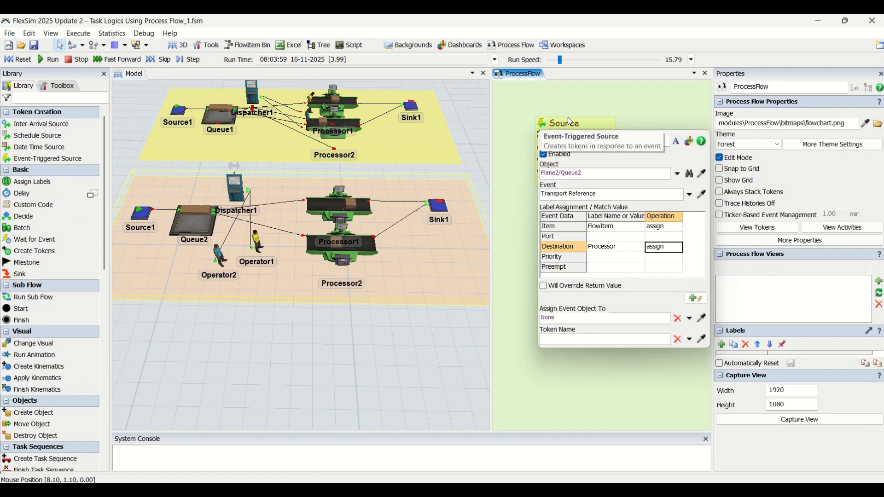
click(598, 105)
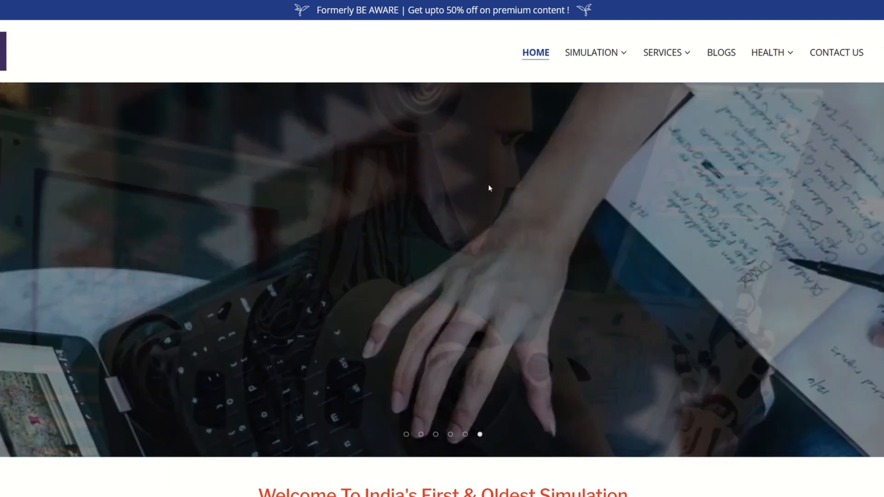
Look through the LeanSimCorp home page and the site's Simulation and Services offerings
scroll(550, 186, down, 9)
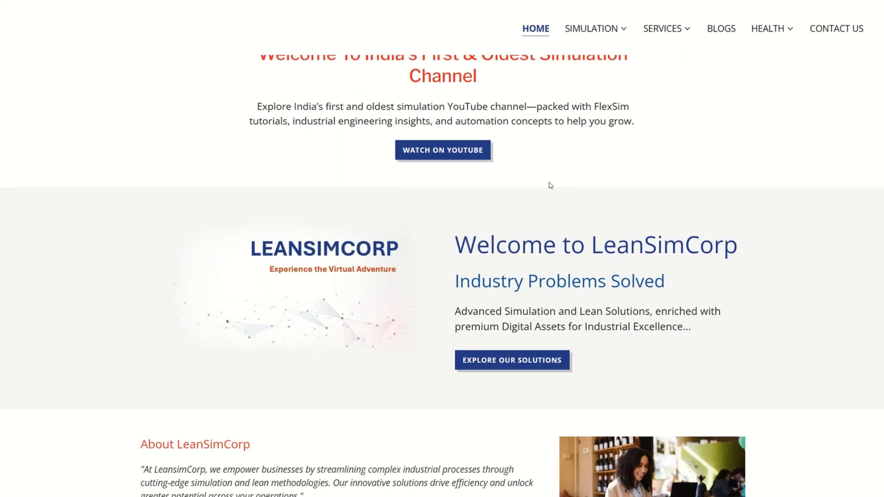
scroll(551, 185, down, 10)
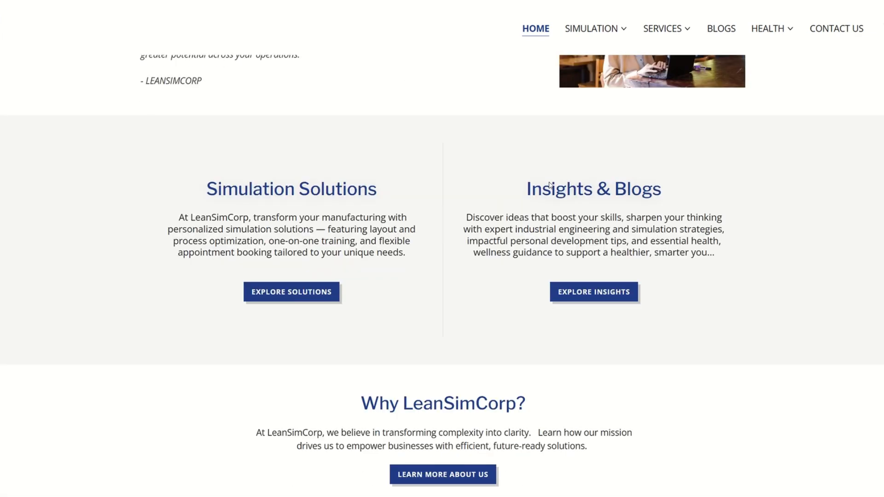
scroll(550, 184, down, 1)
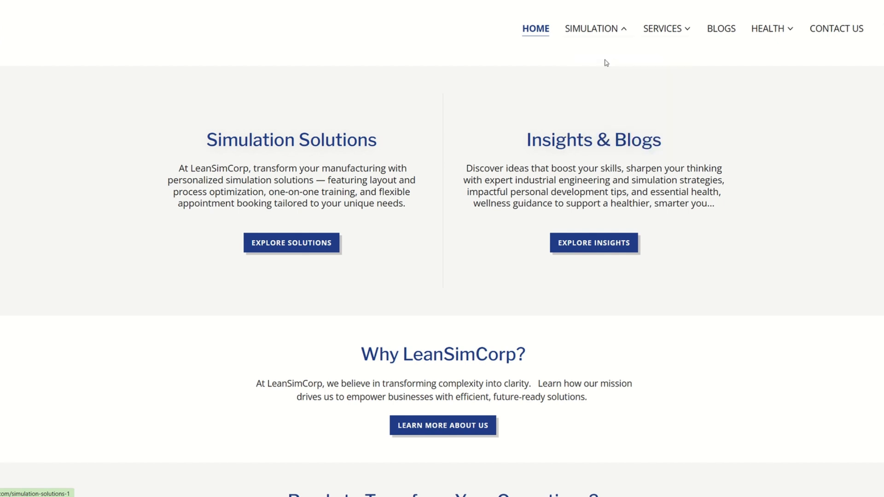
click(594, 30)
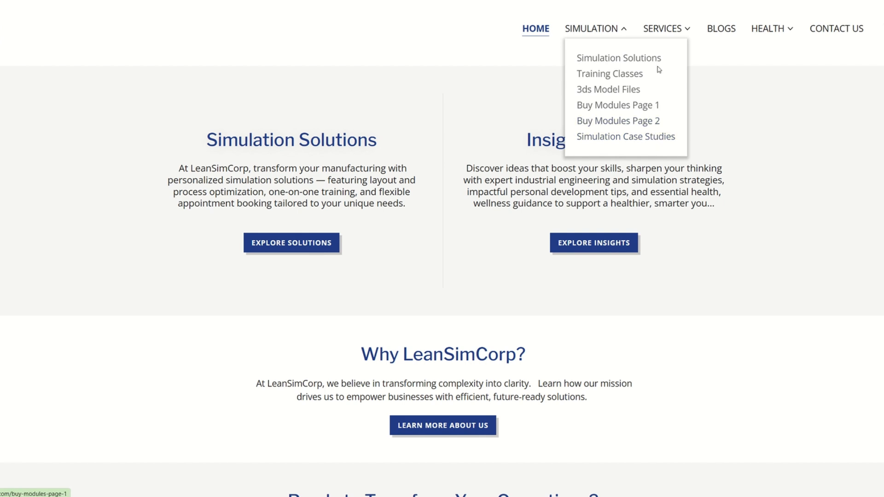
click(665, 31)
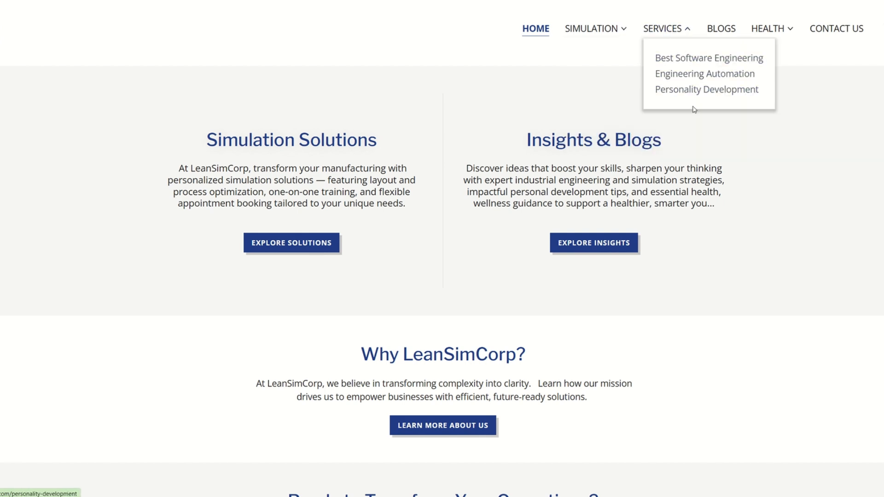
Open the Simulation Solutions page and look through its sessions, learning center and online appointments
click(695, 74)
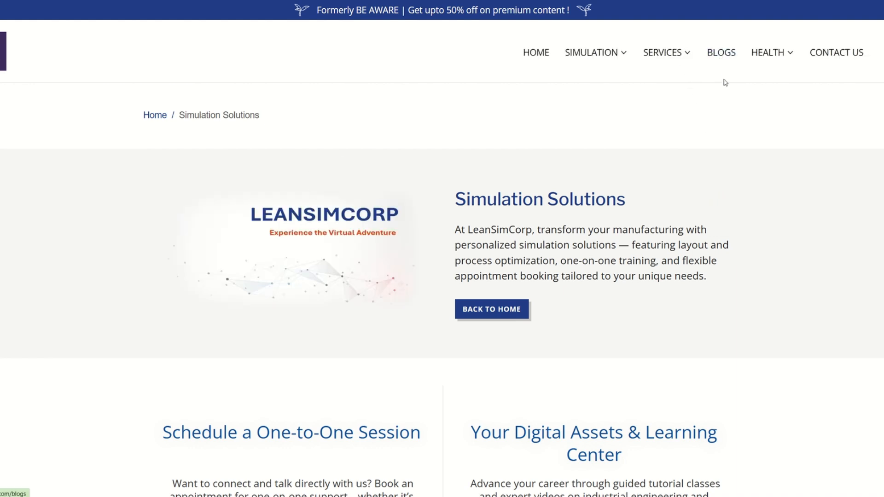
scroll(634, 205, down, 3)
scroll(635, 205, up, 2)
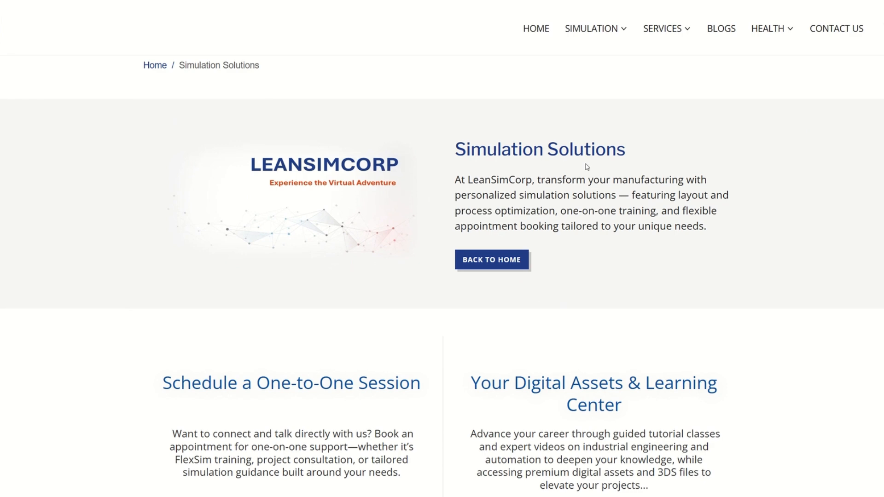
scroll(586, 167, down, 4)
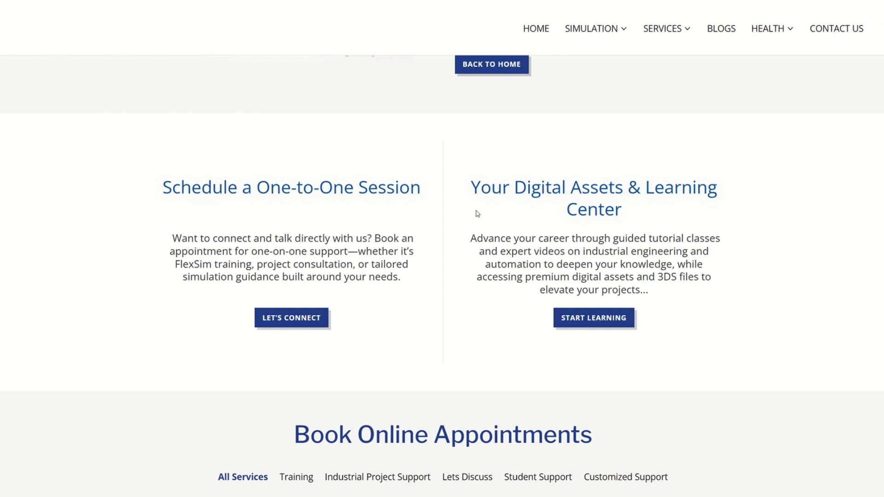
scroll(608, 213, down, 2)
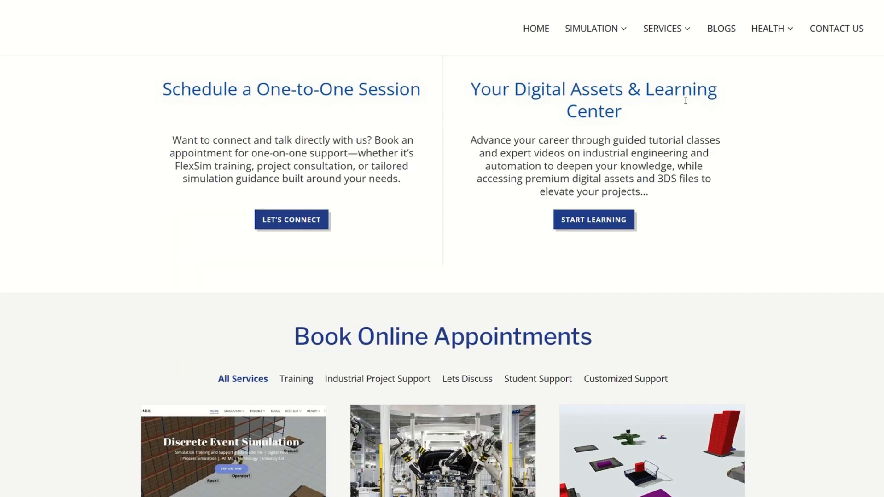
scroll(686, 100, down, 15)
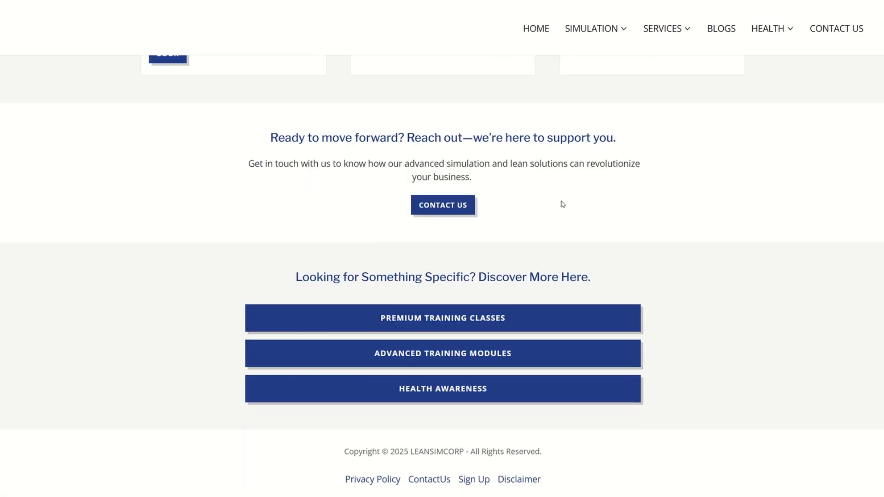
Open the Premium Training Classes page and review the premium subscription's benefits and activation steps
scroll(618, 161, up, 15)
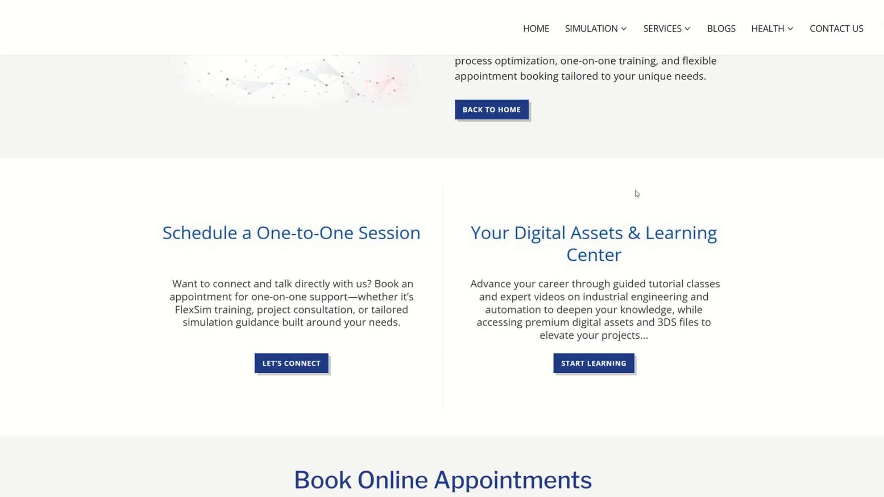
scroll(636, 193, up, 5)
mouse_move(603, 51)
click(622, 98)
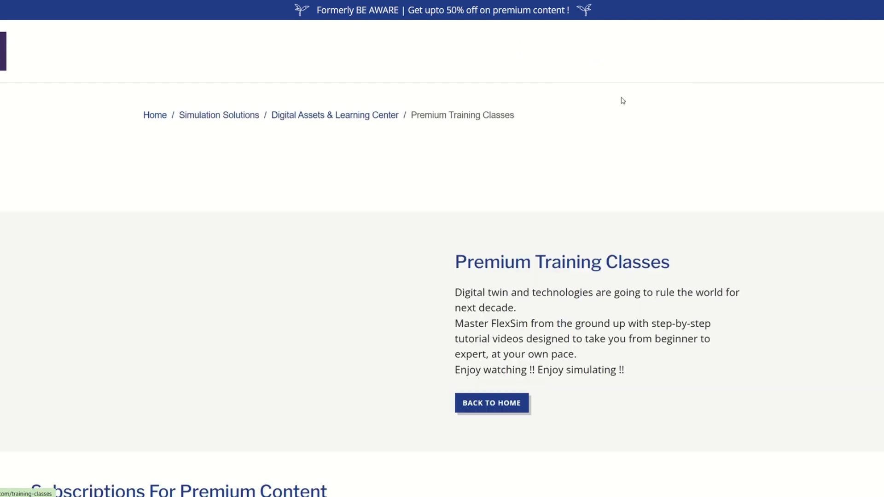
scroll(503, 252, down, 14)
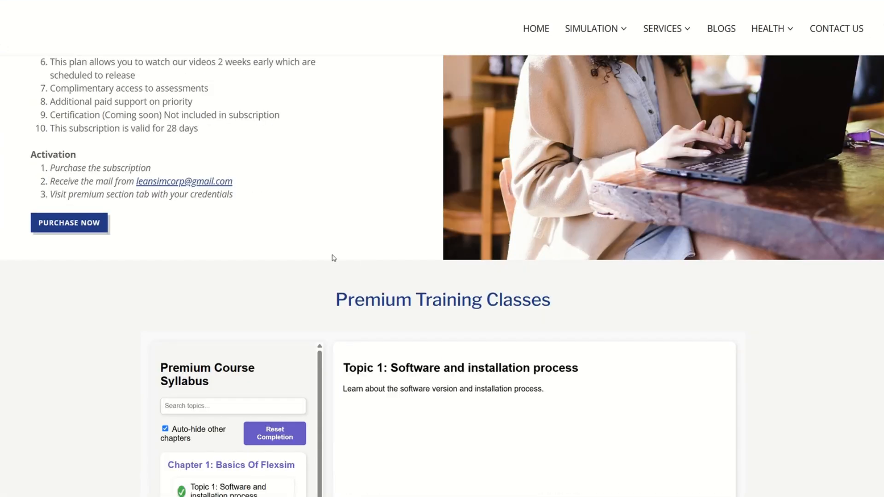
scroll(140, 236, up, 5)
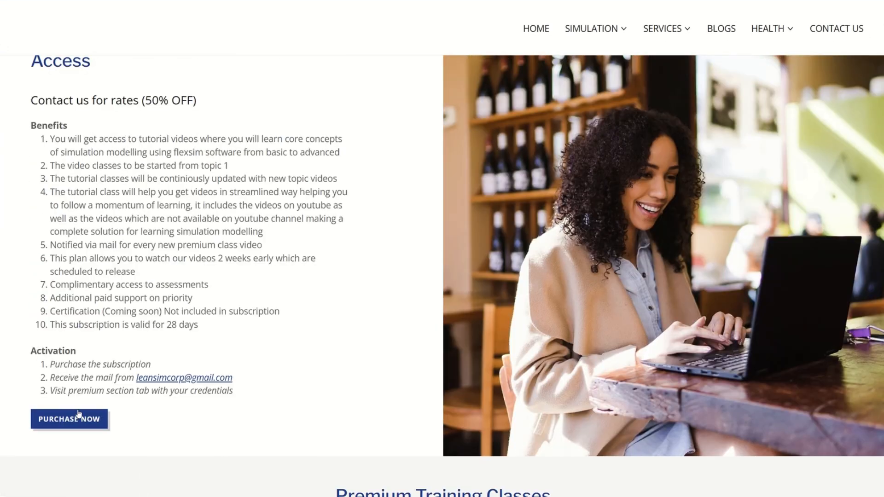
scroll(84, 426, up, 3)
Look through the Premium Course Syllabus chapters and the Topic 1 software and installation lesson
scroll(315, 320, down, 15)
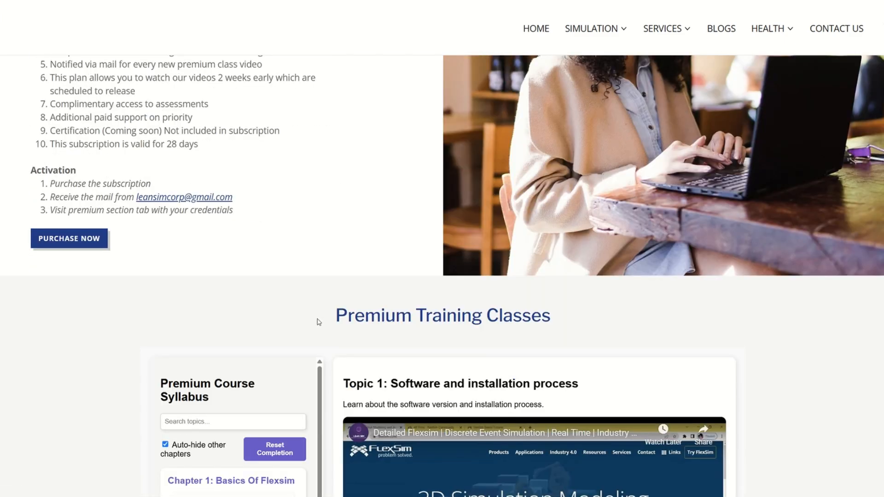
scroll(283, 313, down, 7)
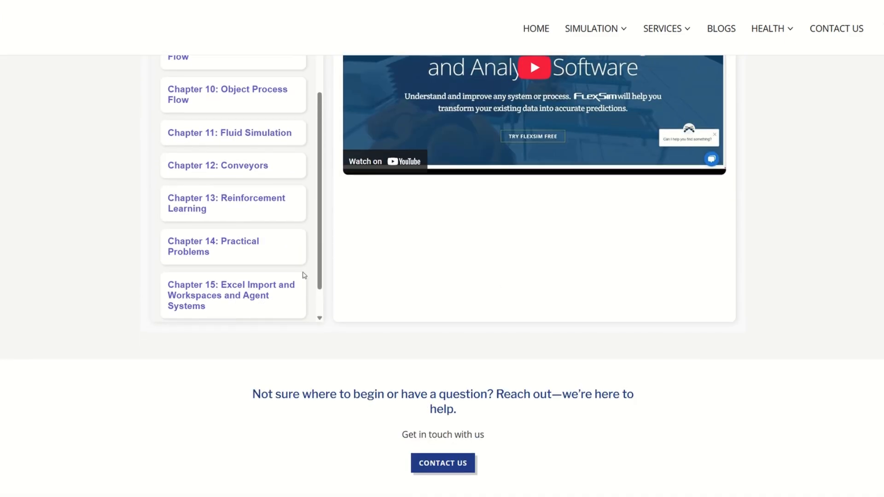
scroll(239, 233, up, 9)
scroll(238, 262, up, 7)
scroll(255, 295, down, 10)
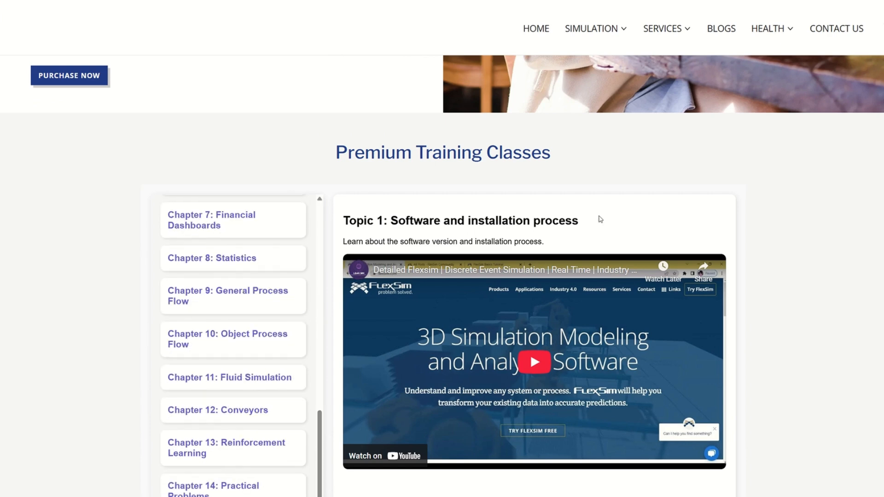
scroll(790, 211, up, 15)
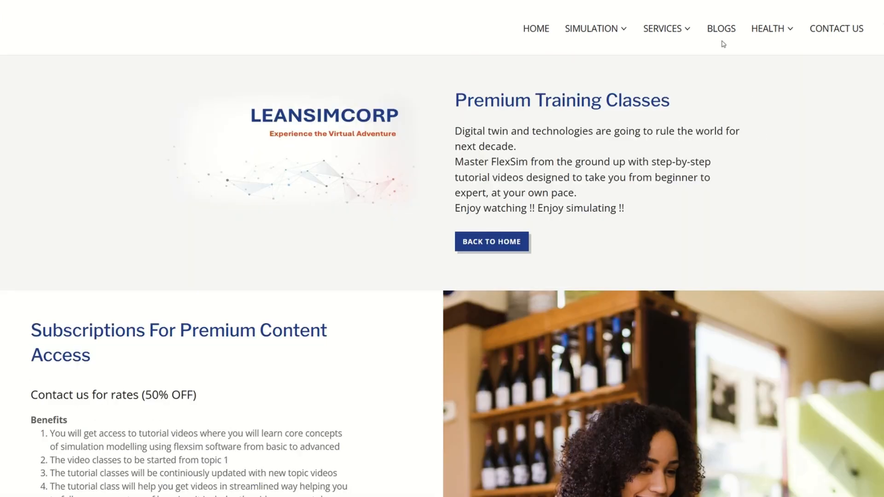
Open the Blogs page and look through its introduction, subscription section, categories and list of posts
click(721, 33)
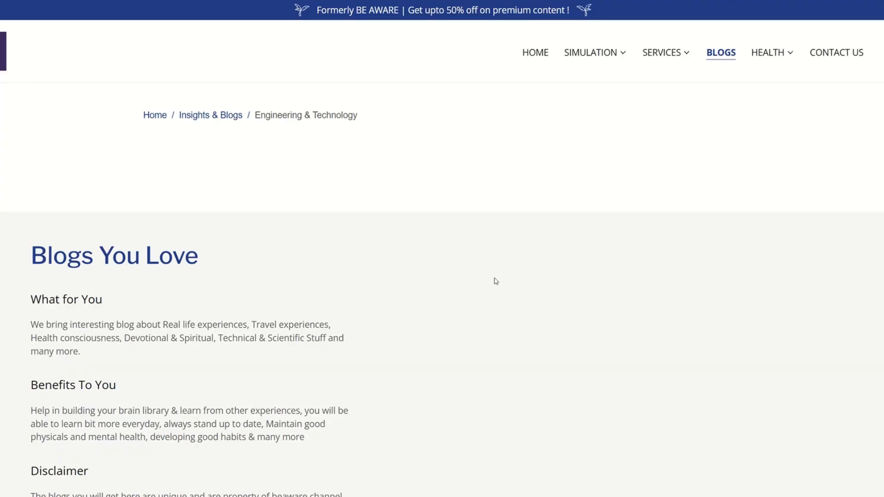
scroll(496, 281, down, 5)
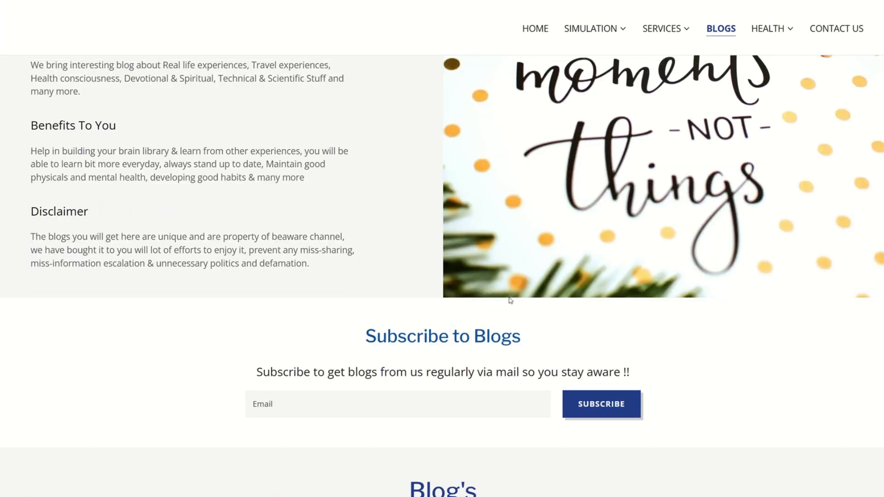
scroll(530, 317, down, 8)
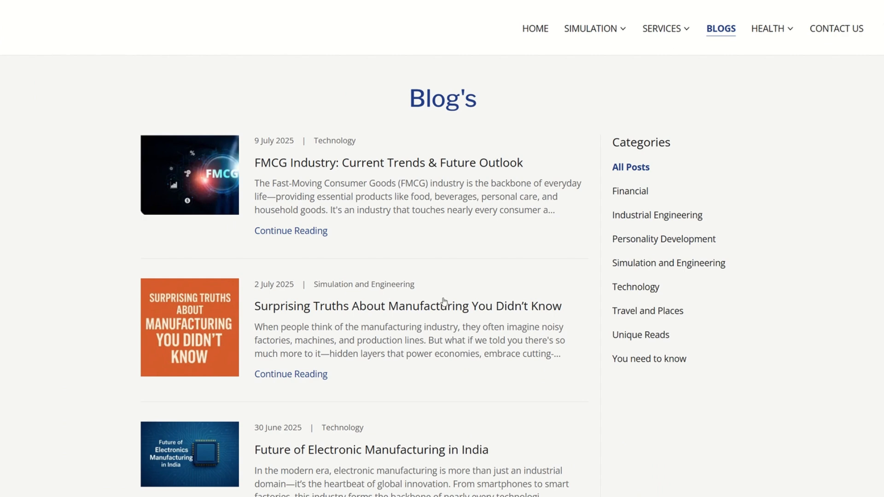
scroll(488, 290, down, 5)
scroll(488, 293, down, 9)
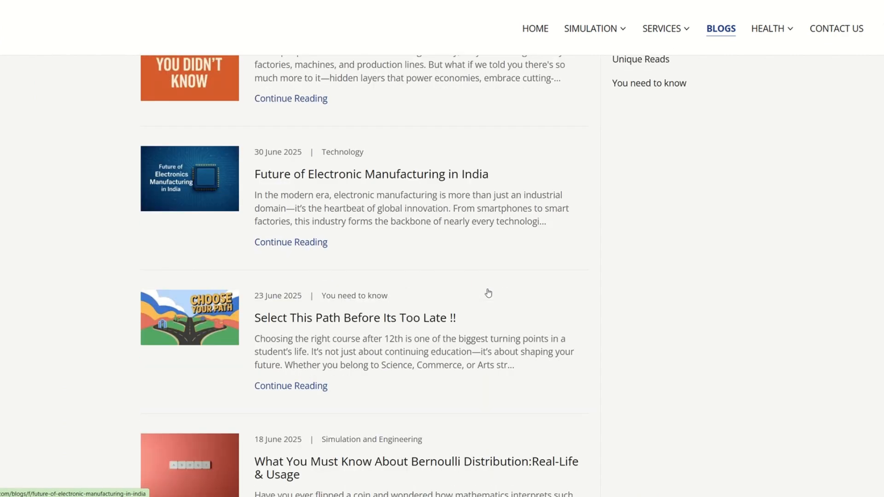
scroll(533, 307, up, 15)
scroll(533, 306, up, 11)
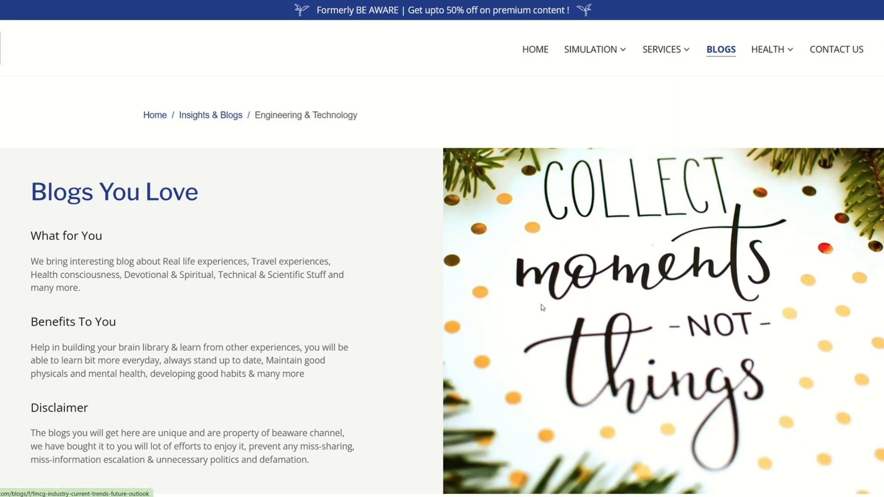